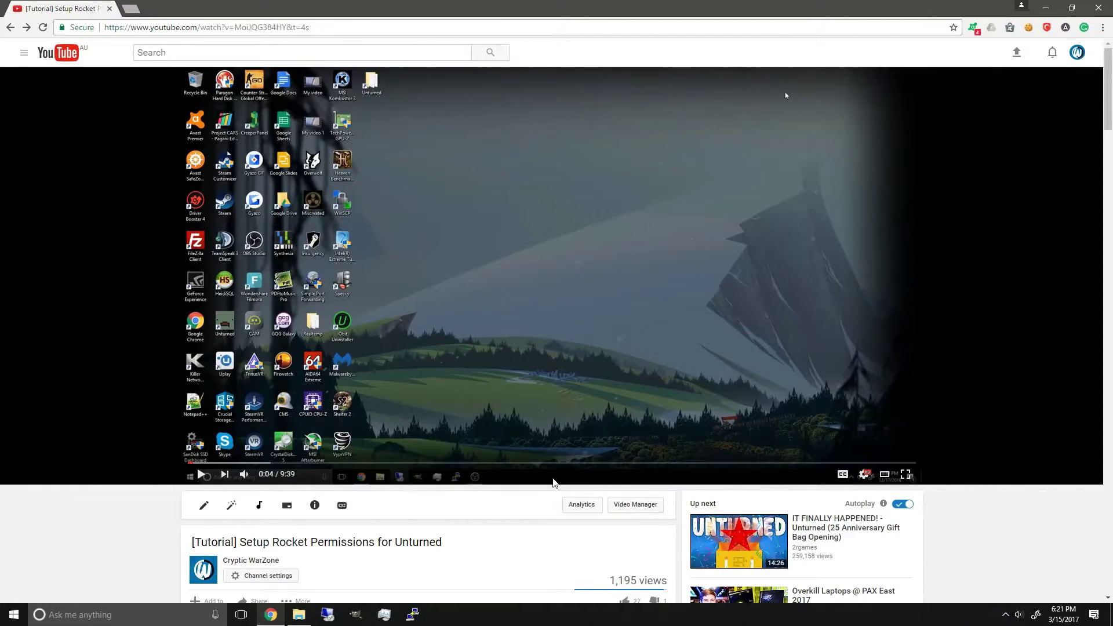
Scroll down the YouTube tutorial page to the comments holding the commenter's pastebin link.
{"action": "scroll", "coordinate": [489, 504], "scroll_direction": "down", "scroll_amount": 6}
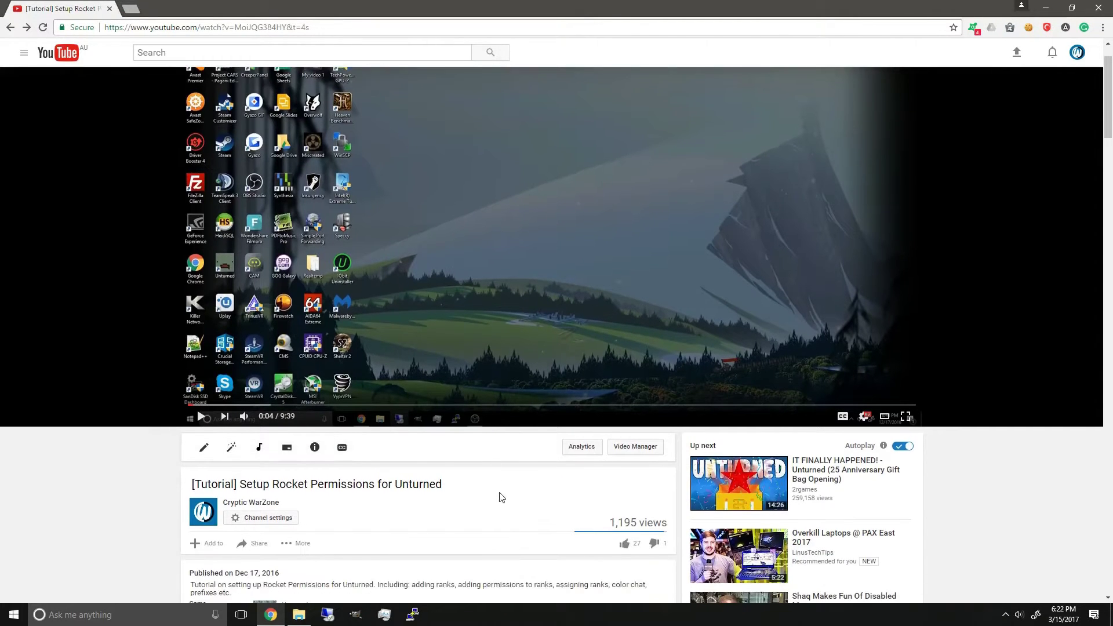
{"action": "scroll", "coordinate": [509, 476], "scroll_direction": "down", "scroll_amount": 5}
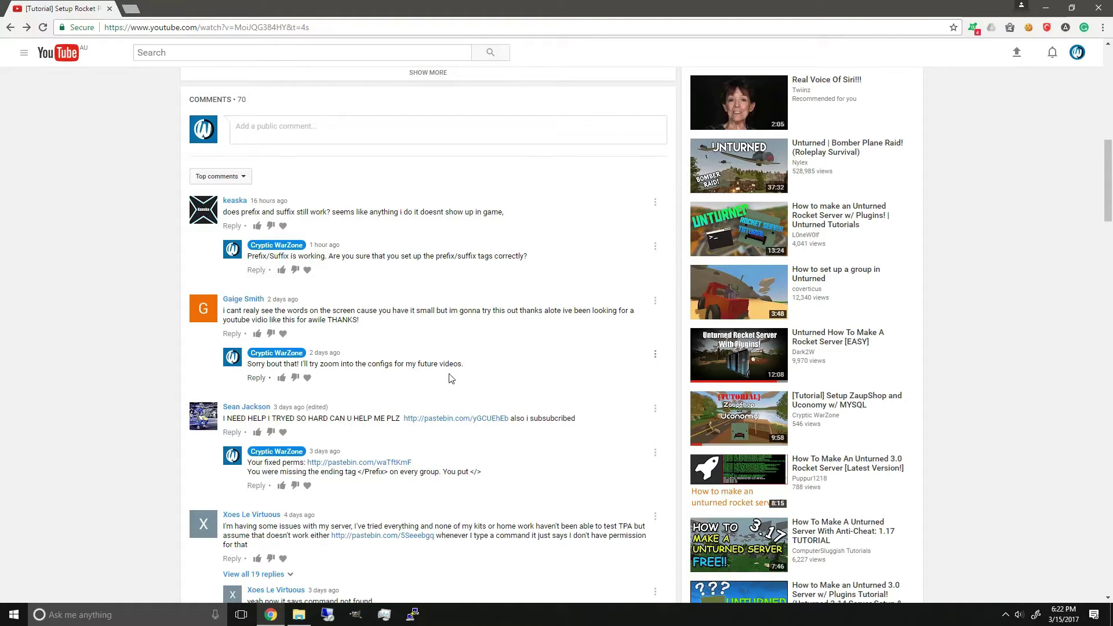
{"action": "scroll", "coordinate": [489, 422], "scroll_direction": "down", "scroll_amount": 1}
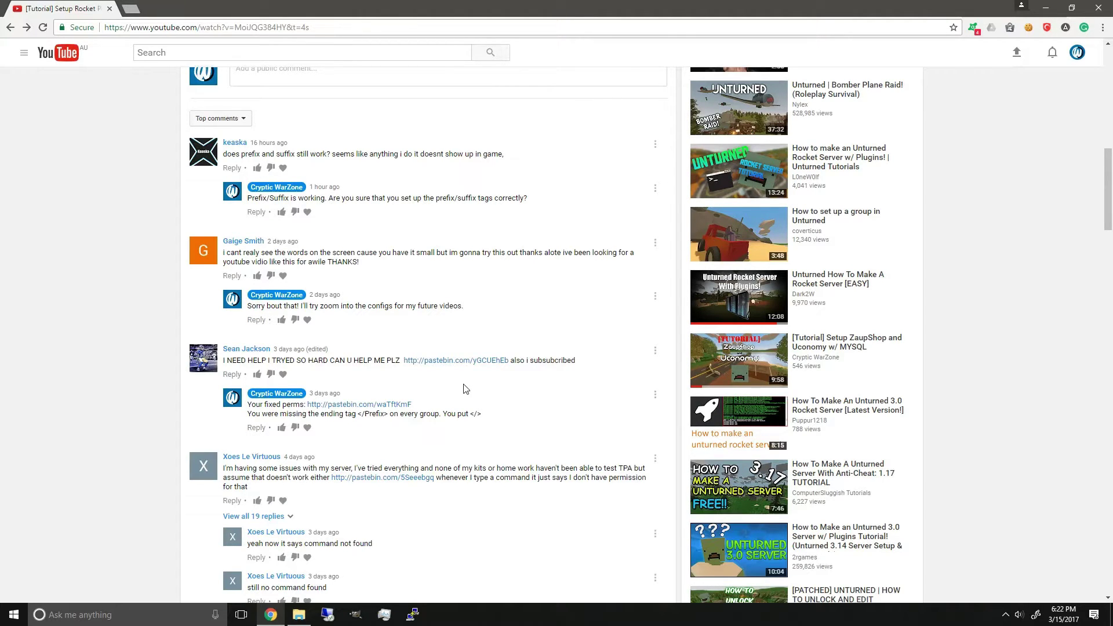
{"action": "scroll", "coordinate": [522, 374], "scroll_direction": "up", "scroll_amount": 1}
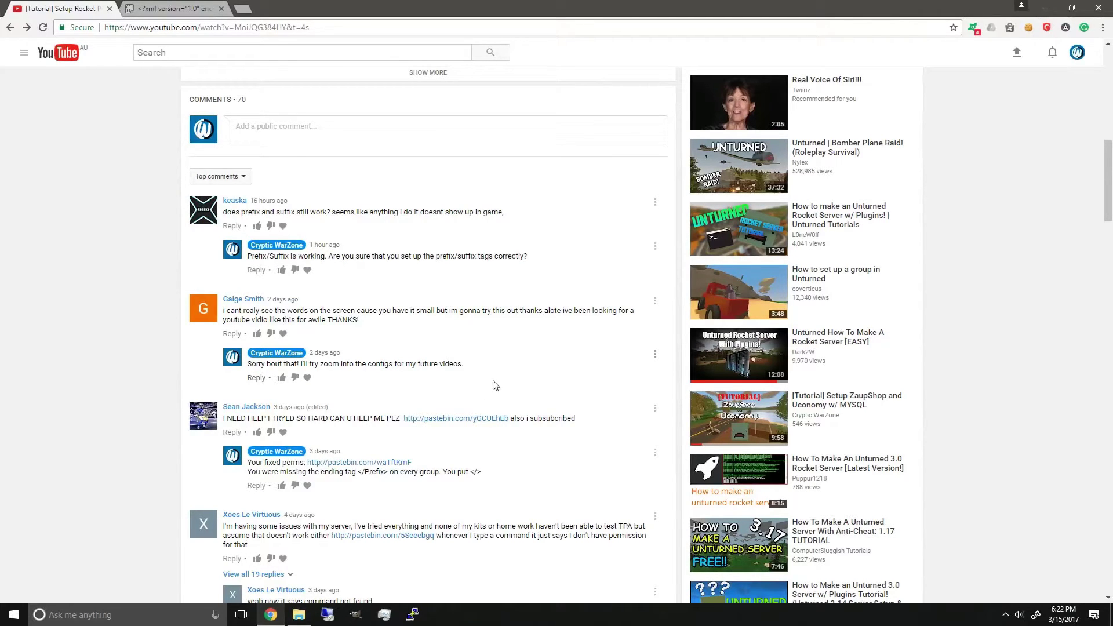
Open the commenter's pastebin link in a new tab and close the duplicate tab.
{"action": "right_click", "coordinate": [451, 418]}
{"action": "left_click", "coordinate": [496, 429]}
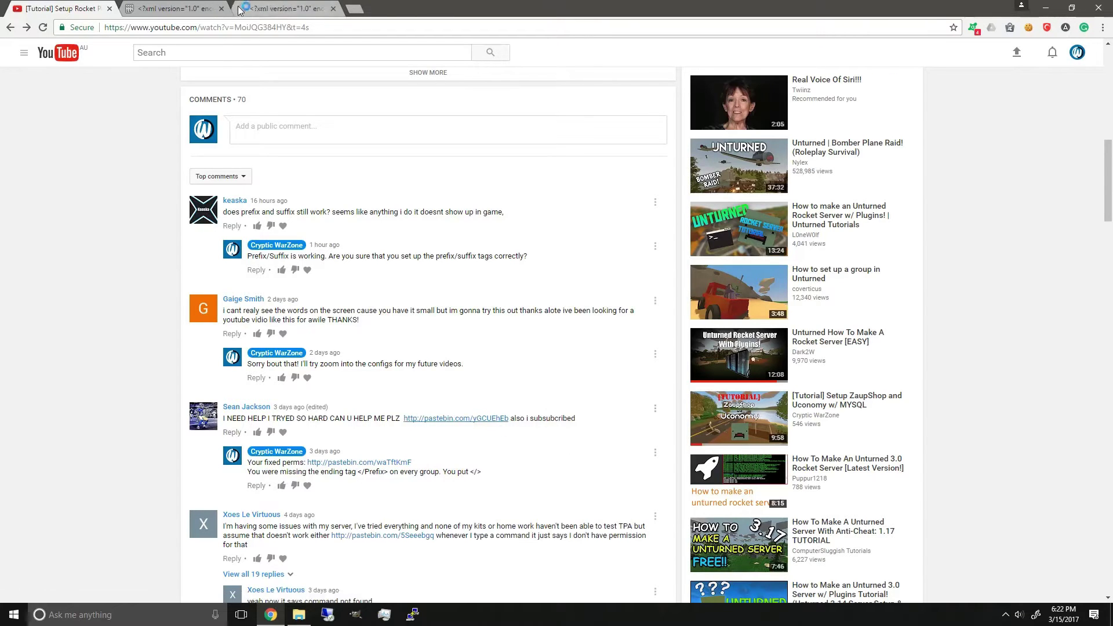
{"action": "left_click", "coordinate": [221, 8]}
{"action": "left_click", "coordinate": [174, 9]}
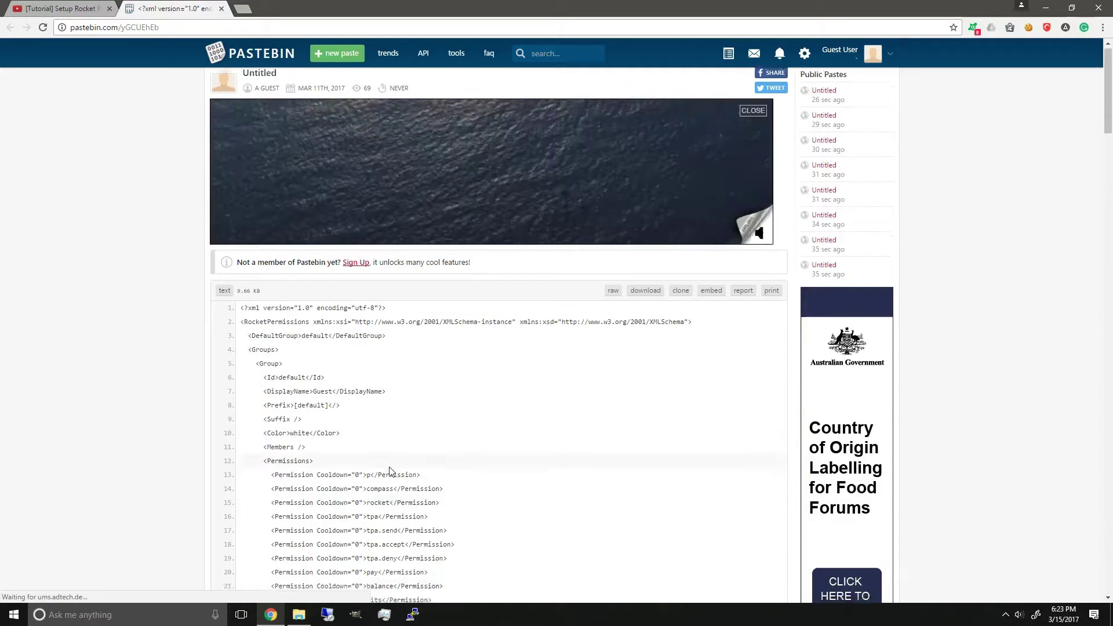
Look through the permissions paste, select all its raw XML, and bring up the Rocket folder.
{"action": "scroll", "coordinate": [390, 472], "scroll_direction": "down", "scroll_amount": 5}
{"action": "scroll", "coordinate": [374, 492], "scroll_direction": "down", "scroll_amount": 10}
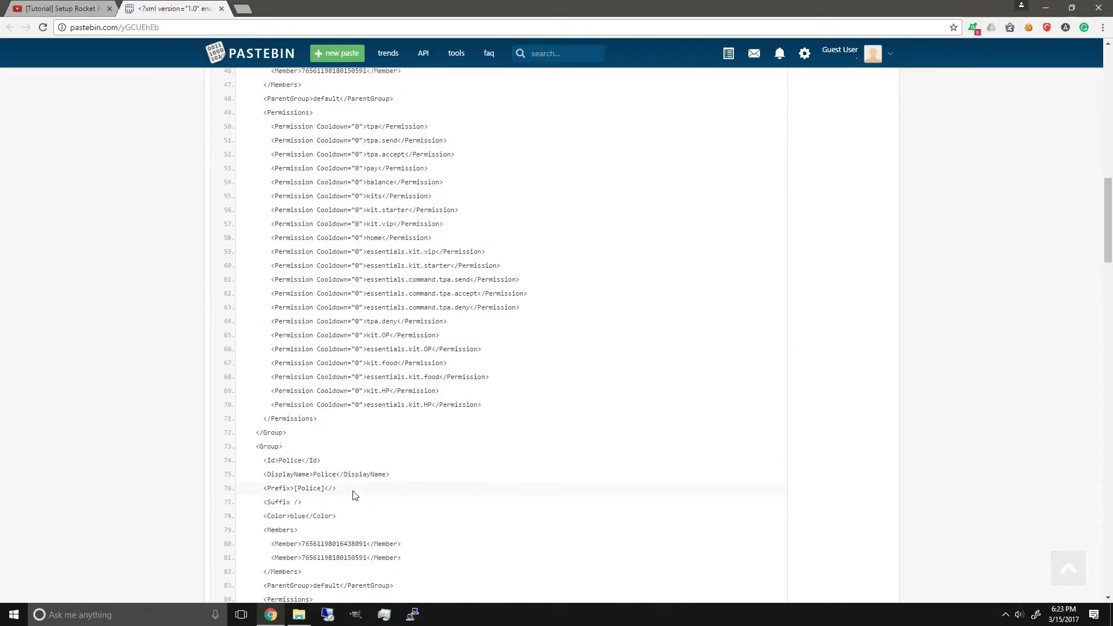
{"action": "scroll", "coordinate": [356, 494], "scroll_direction": "up", "scroll_amount": 9}
{"action": "scroll", "coordinate": [355, 495], "scroll_direction": "up", "scroll_amount": 4}
{"action": "scroll", "coordinate": [356, 496], "scroll_direction": "down", "scroll_amount": 15}
{"action": "scroll", "coordinate": [347, 464], "scroll_direction": "down", "scroll_amount": 2}
{"action": "scroll", "coordinate": [343, 441], "scroll_direction": "up", "scroll_amount": 1}
{"action": "scroll", "coordinate": [348, 452], "scroll_direction": "down", "scroll_amount": 3}
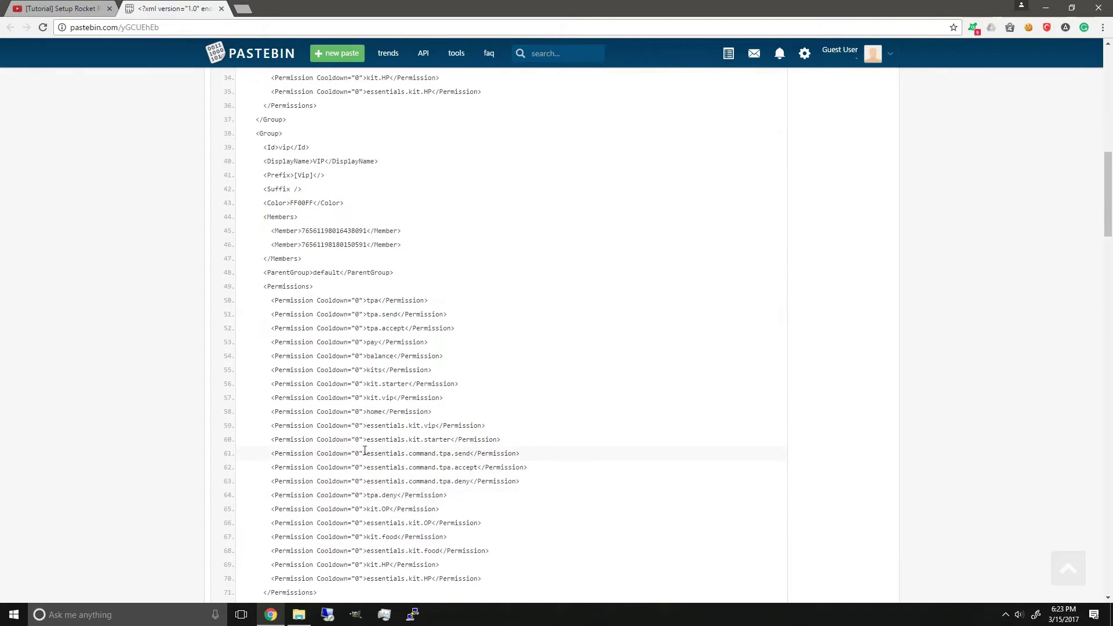
{"action": "scroll", "coordinate": [348, 451], "scroll_direction": "up", "scroll_amount": 5}
{"action": "scroll", "coordinate": [266, 443], "scroll_direction": "down", "scroll_amount": 4}
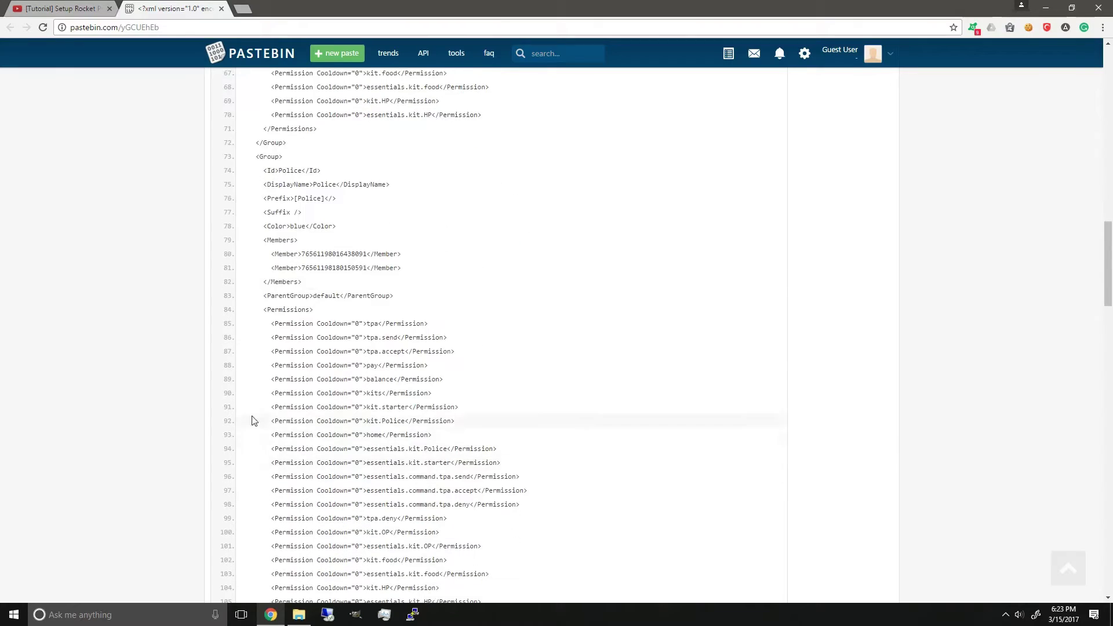
{"action": "scroll", "coordinate": [348, 452], "scroll_direction": "down", "scroll_amount": 18}
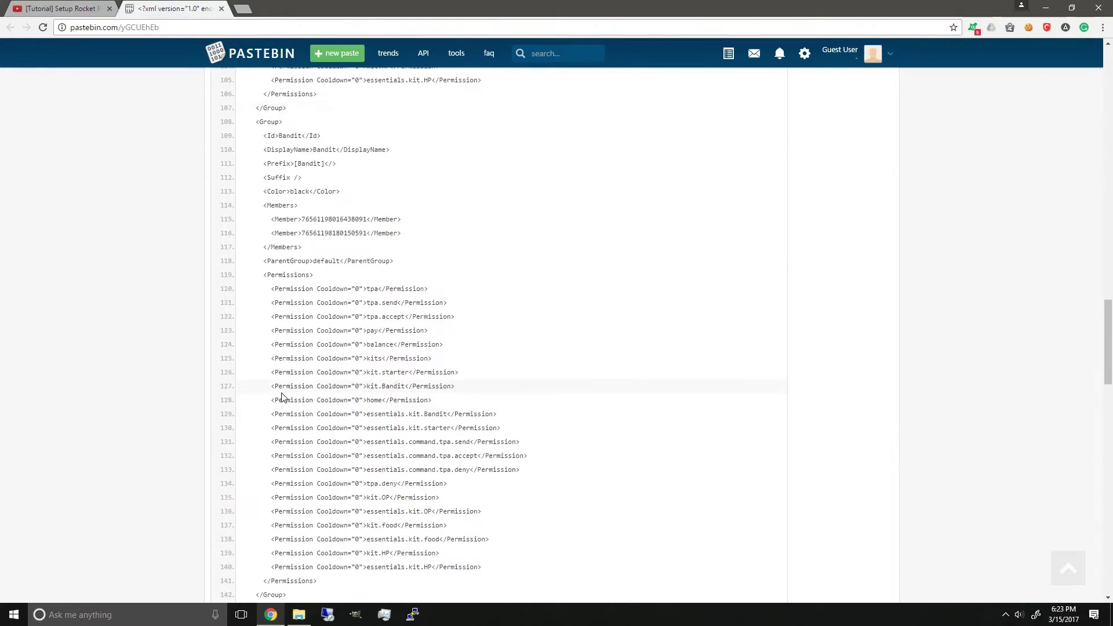
{"action": "scroll", "coordinate": [282, 394], "scroll_direction": "up", "scroll_amount": 3}
{"action": "scroll", "coordinate": [287, 400], "scroll_direction": "down", "scroll_amount": 20}
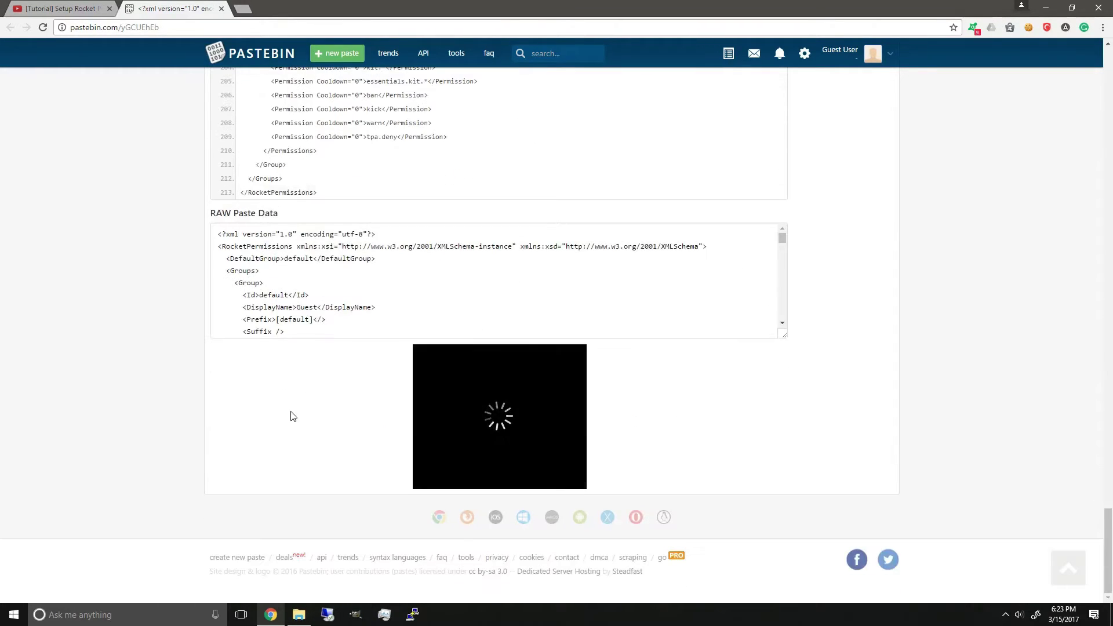
{"action": "left_click", "coordinate": [311, 296]}
{"action": "key", "text": "ctrl+a"}
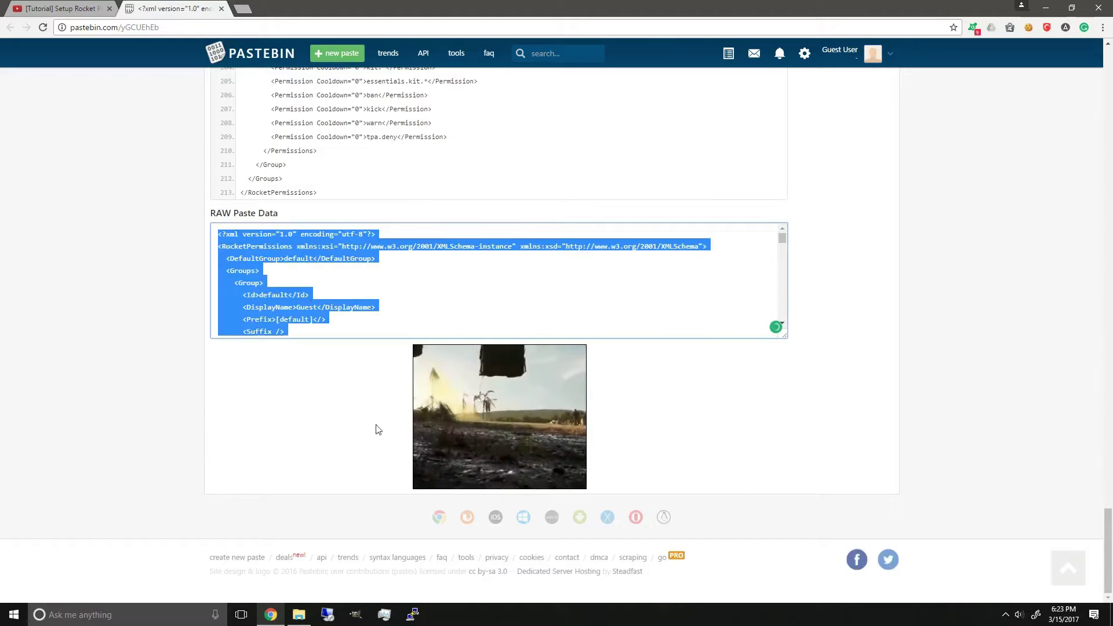
{"action": "left_click", "coordinate": [299, 614]}
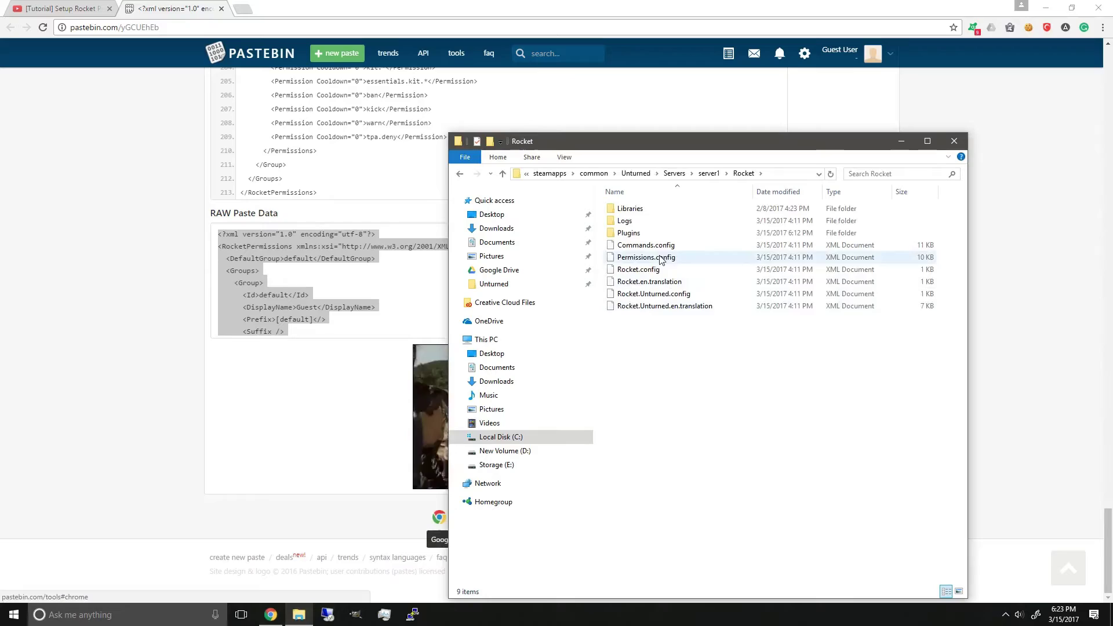
Edit Permissions.config in Notepad++ with the paste's XML and close the editor.
{"action": "right_click", "coordinate": [660, 259]}
{"action": "left_click", "coordinate": [660, 290]}
{"action": "left_click", "coordinate": [538, 346]}
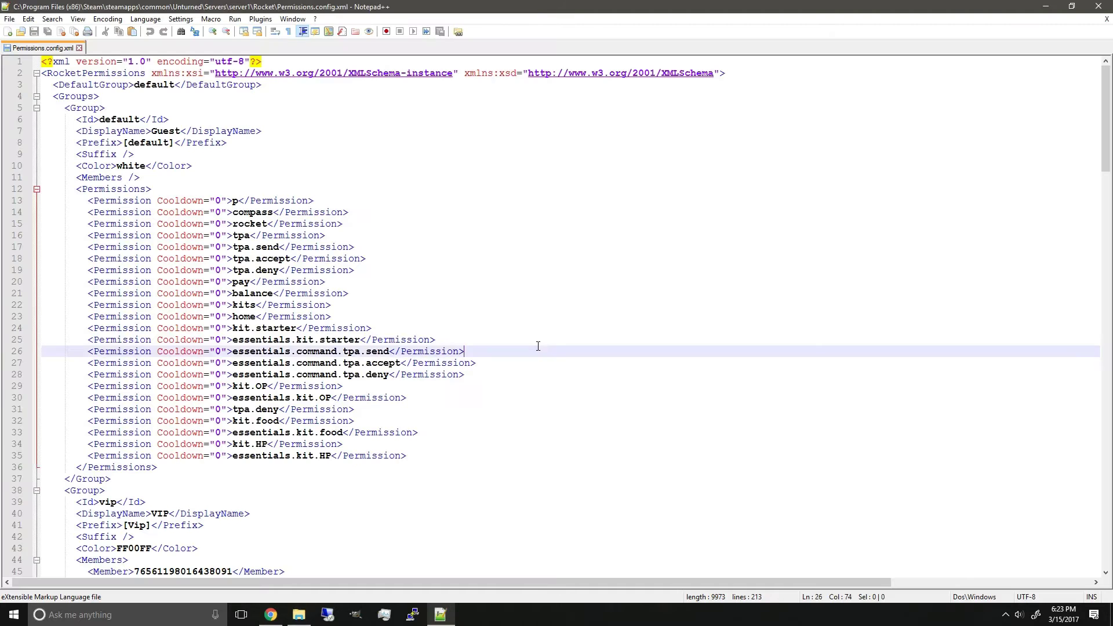
{"action": "scroll", "coordinate": [584, 312], "scroll_direction": "up", "scroll_amount": 6}
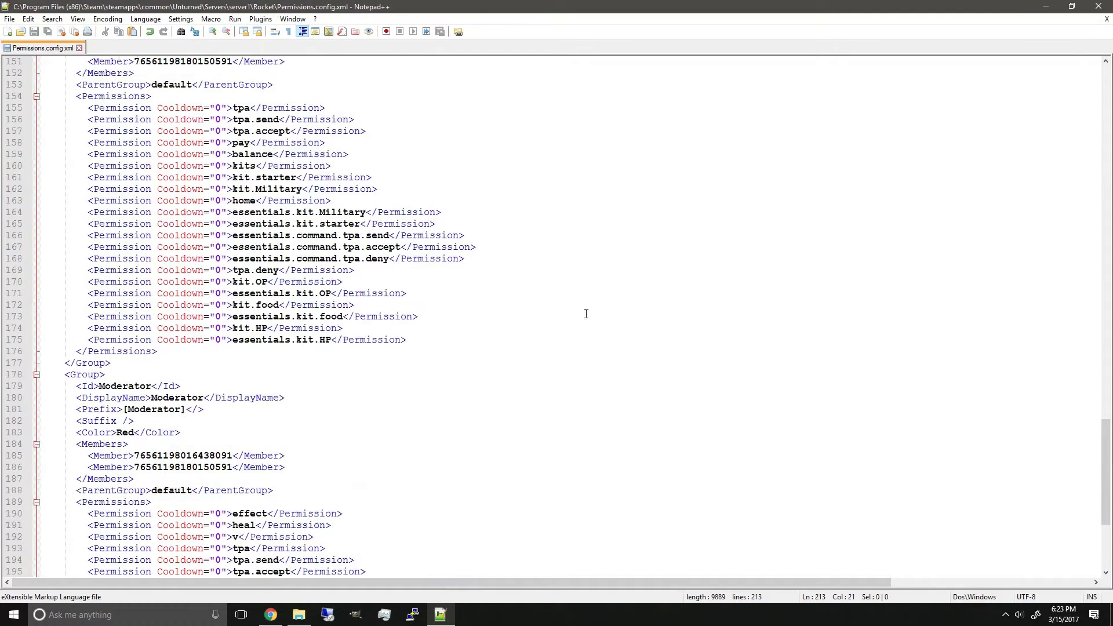
{"action": "key", "text": "alt+F4"}
Go back up to the Unturned game folder and select the Unturned - Server shortcut.
{"action": "left_click", "coordinate": [461, 174]}
{"action": "left_click", "coordinate": [461, 174]}
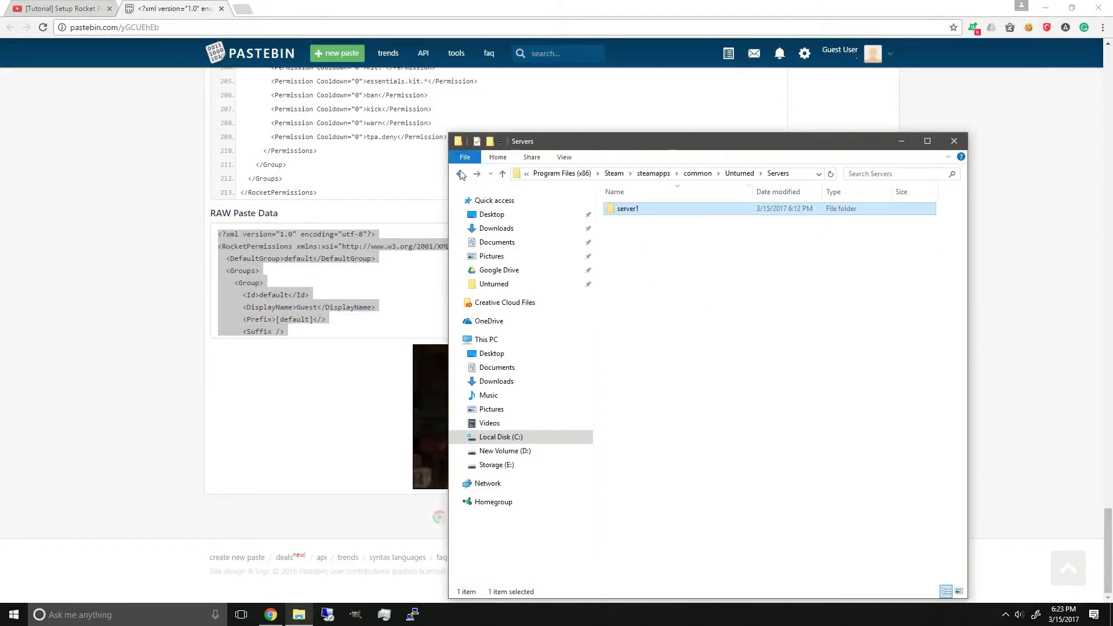
{"action": "left_click", "coordinate": [461, 174]}
{"action": "scroll", "coordinate": [707, 351], "scroll_direction": "down", "scroll_amount": 2}
{"action": "left_click", "coordinate": [638, 542]}
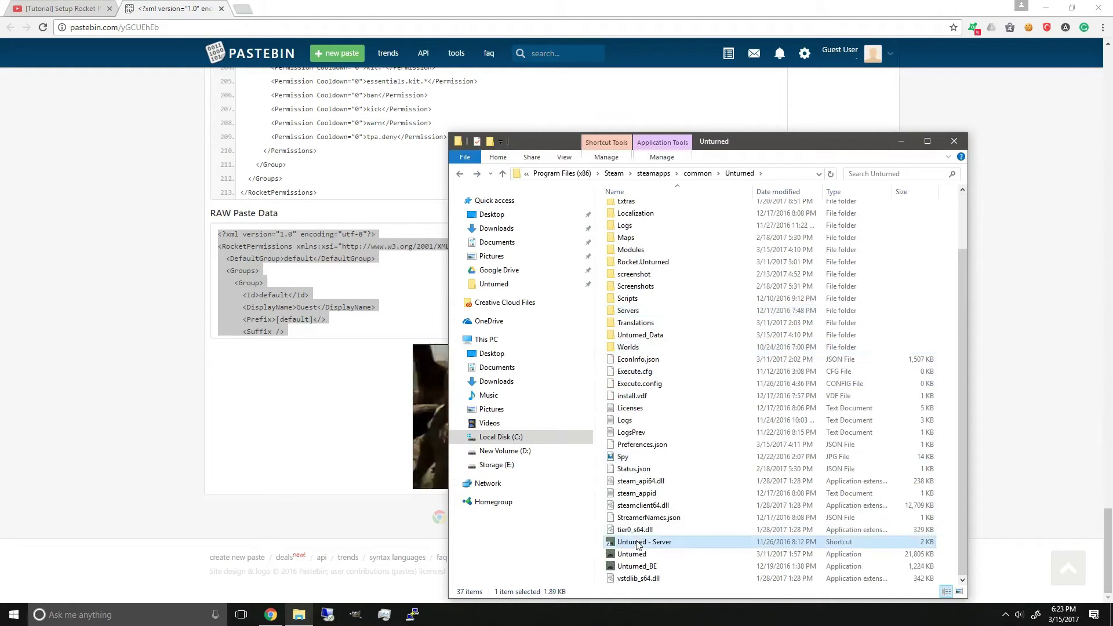
Launch the Unturned server and highlight its Permissions.config.xml deserialization error.
{"action": "double_click", "coordinate": [638, 544]}
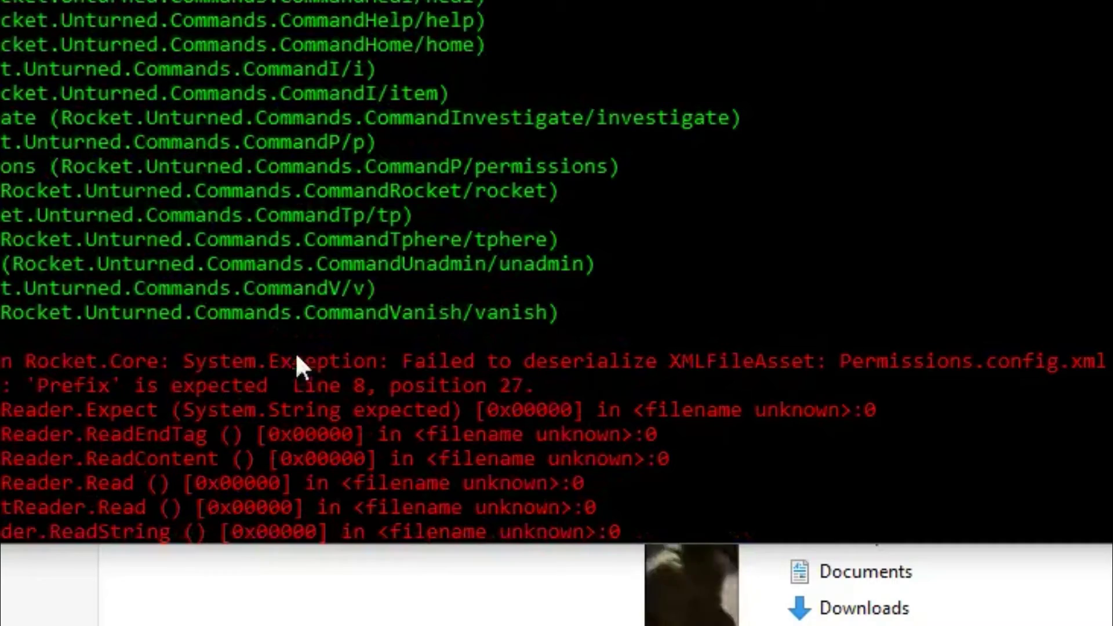
{"action": "left_click_drag", "start_coordinate": [421, 287], "coordinate": [432, 291]}
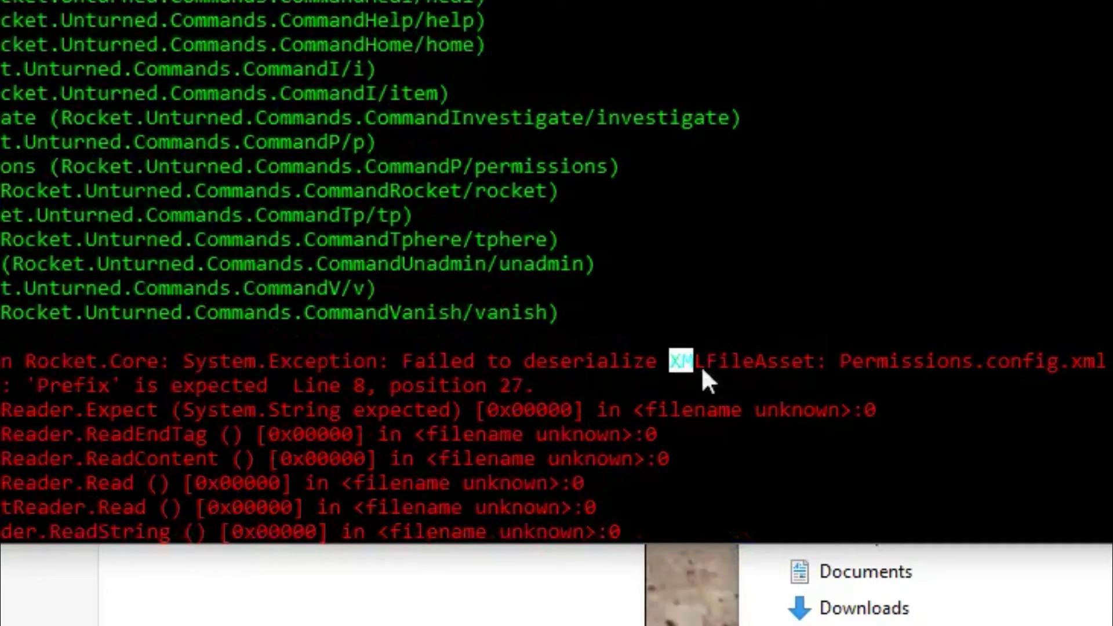
{"action": "left_click_drag", "start_coordinate": [706, 380], "coordinate": [719, 376]}
{"action": "left_click_drag", "start_coordinate": [841, 361], "coordinate": [1104, 368]}
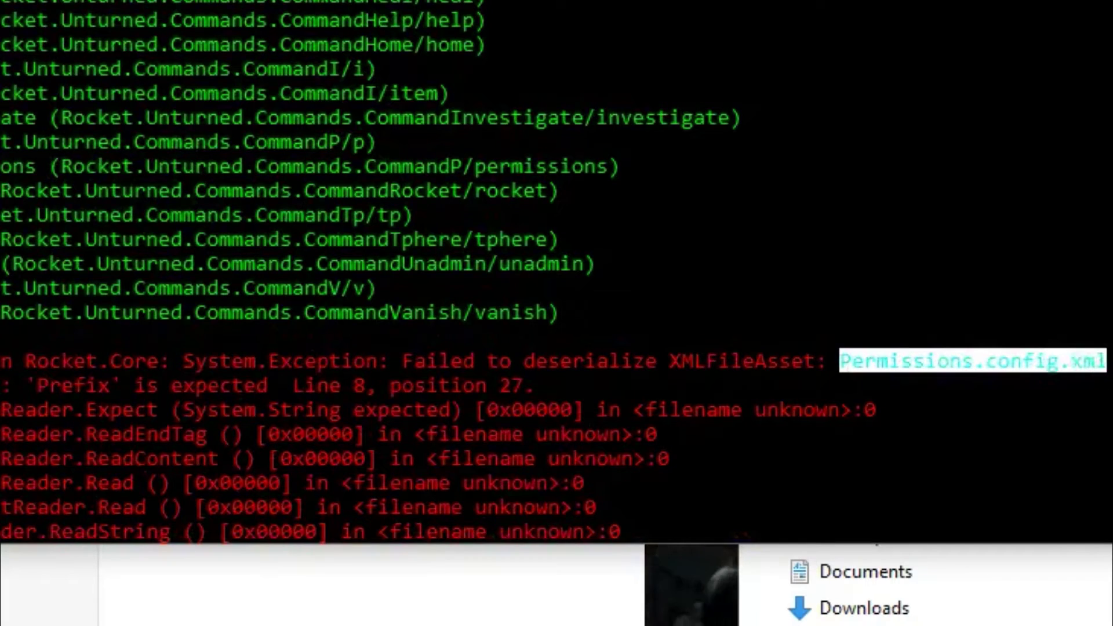
Pick out the error details: 'Prefix' expected at line 8, position 27.
{"action": "scroll", "coordinate": [989, 377], "scroll_direction": "down", "scroll_amount": 1}
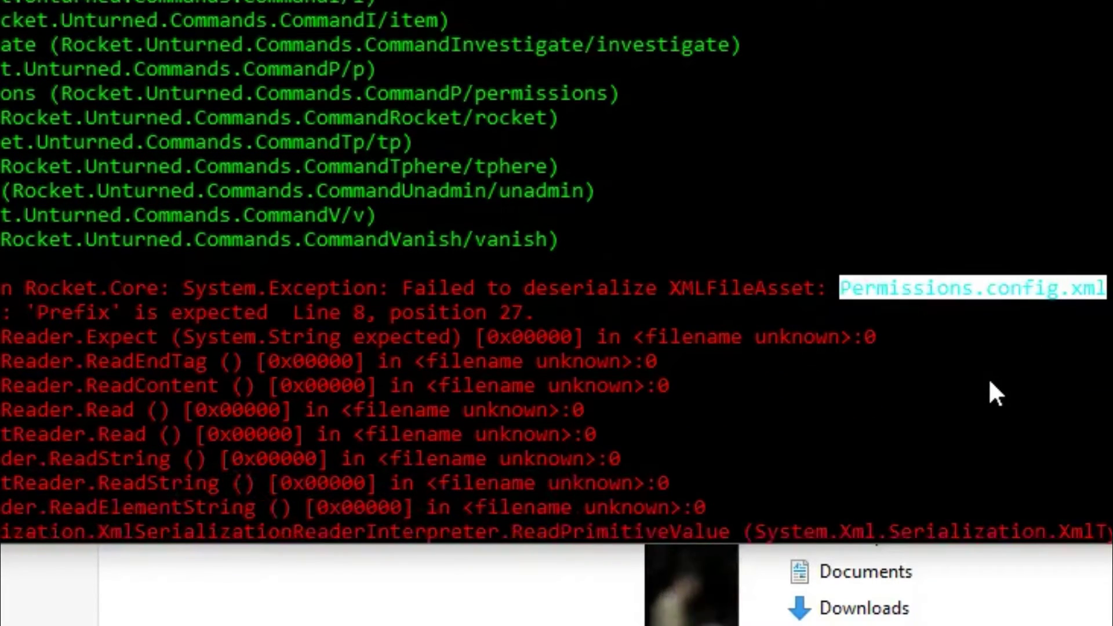
{"action": "left_click_drag", "start_coordinate": [44, 318], "coordinate": [89, 314]}
{"action": "left_click", "coordinate": [189, 312]}
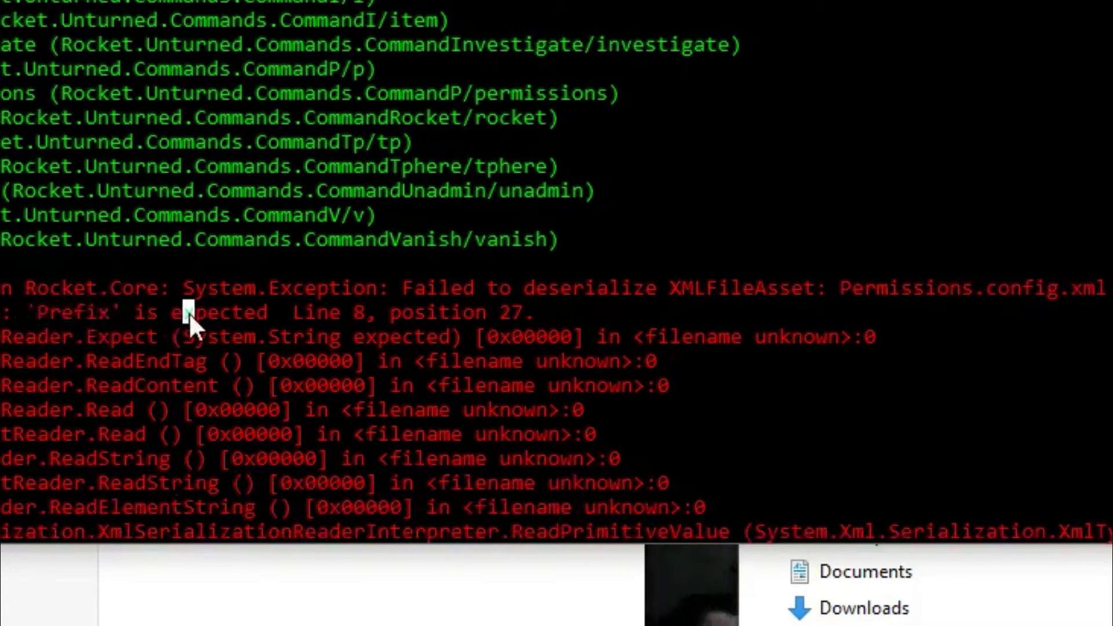
{"action": "double_click", "coordinate": [189, 312]}
{"action": "double_click", "coordinate": [367, 311]}
{"action": "double_click", "coordinate": [502, 312]}
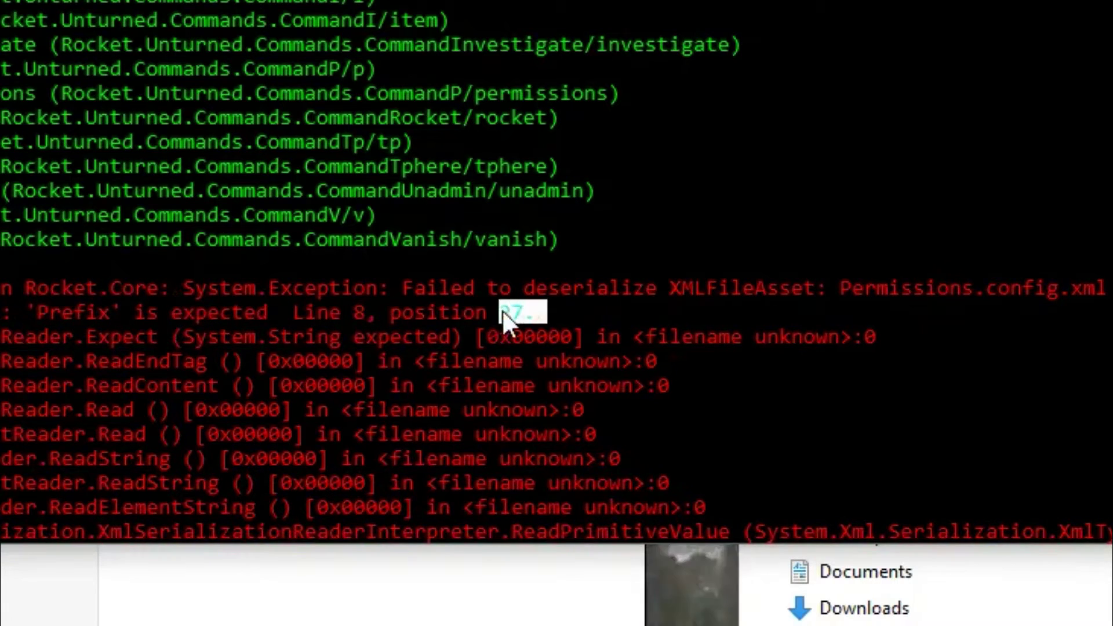
{"action": "left_click", "coordinate": [833, 385]}
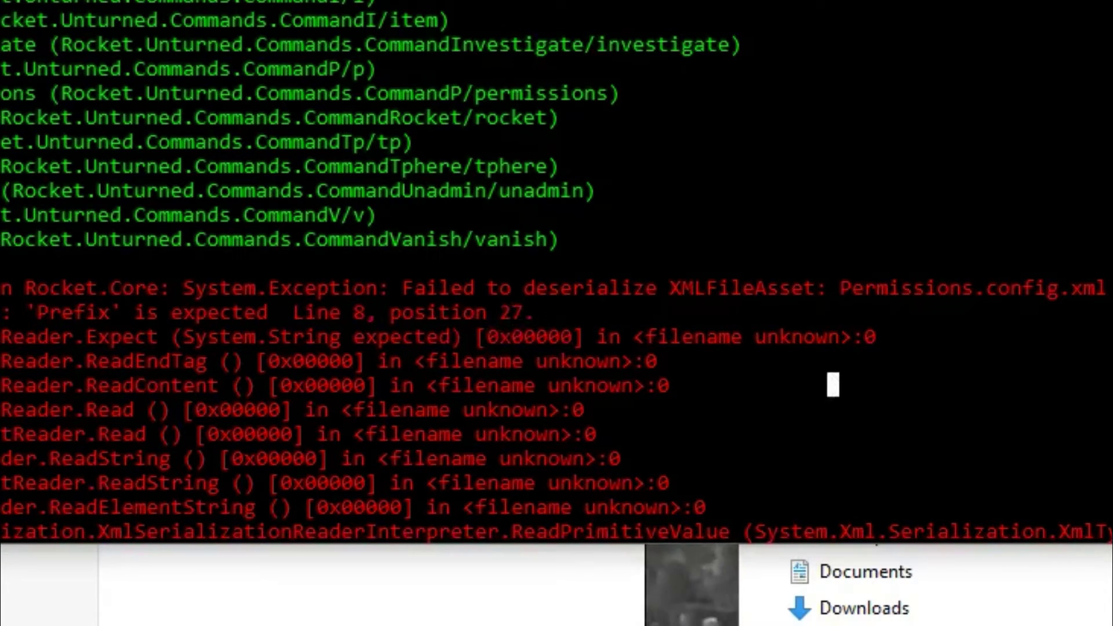
{"action": "left_click", "coordinate": [720, 321]}
{"action": "scroll", "coordinate": [731, 342], "scroll_direction": "up", "scroll_amount": 3}
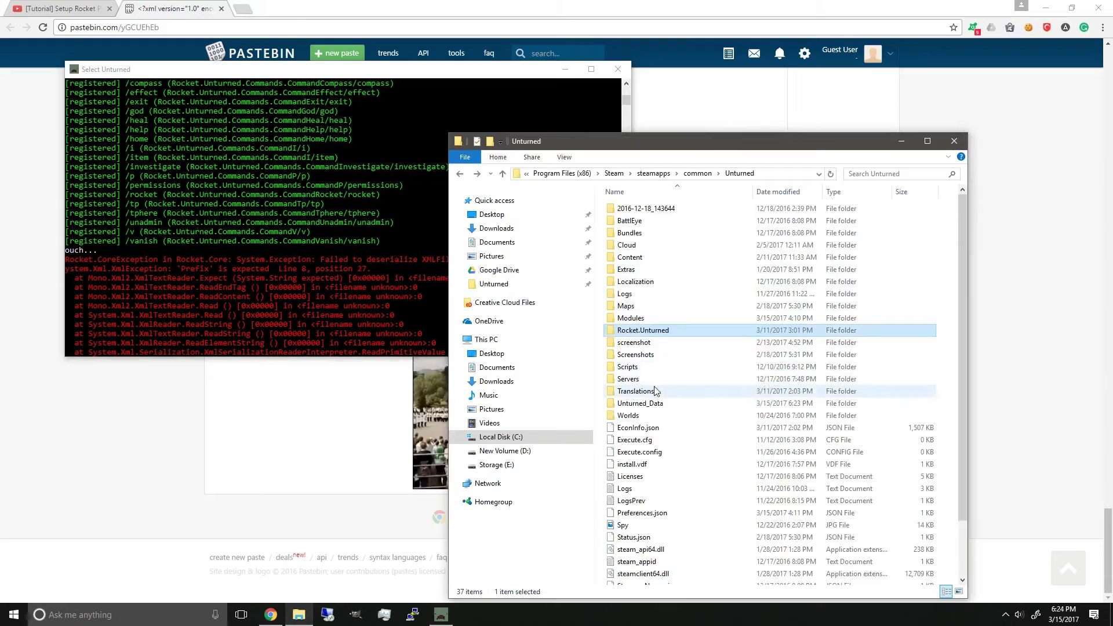
Go to Servers > server1 > Rocket and open Permissions.config in Notepad++.
{"action": "double_click", "coordinate": [653, 380]}
{"action": "double_click", "coordinate": [636, 214]}
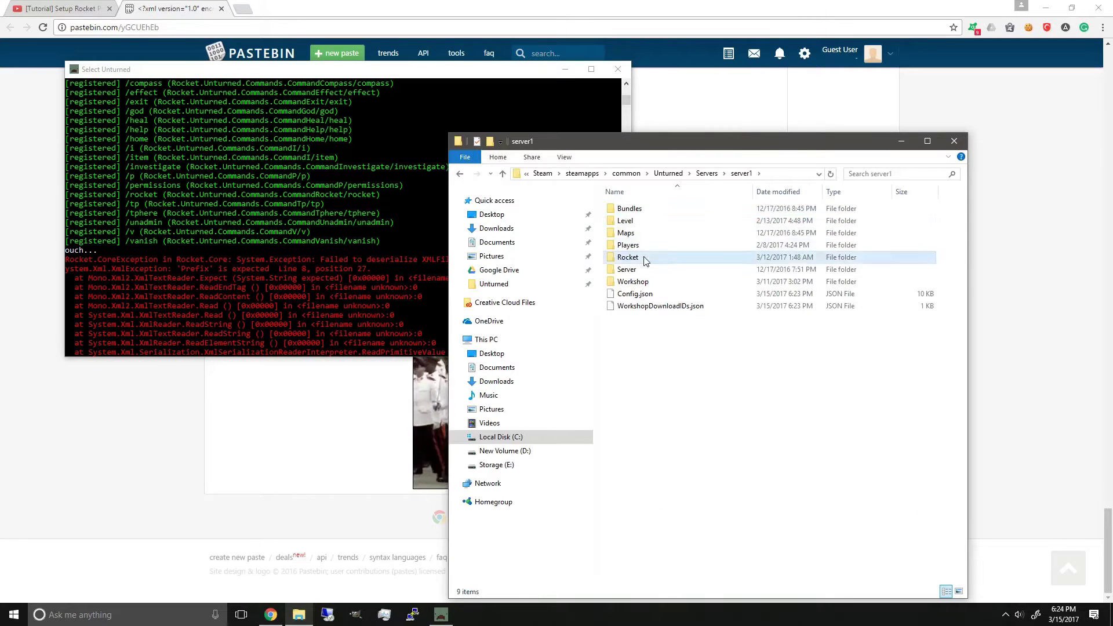
{"action": "double_click", "coordinate": [643, 259]}
{"action": "right_click", "coordinate": [649, 259]}
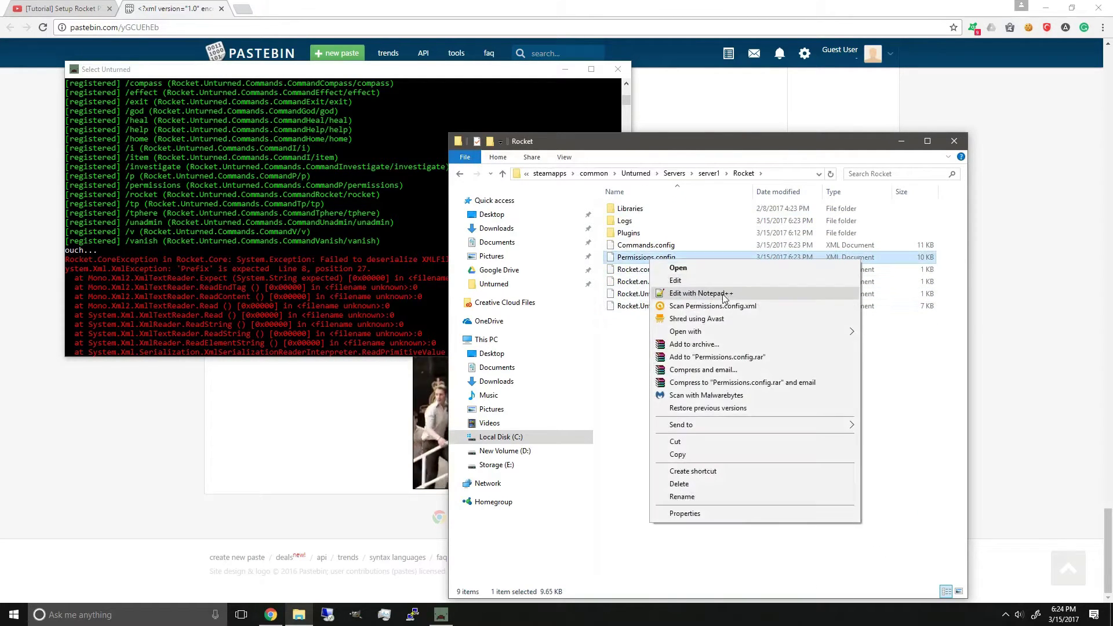
{"action": "left_click", "coordinate": [723, 295]}
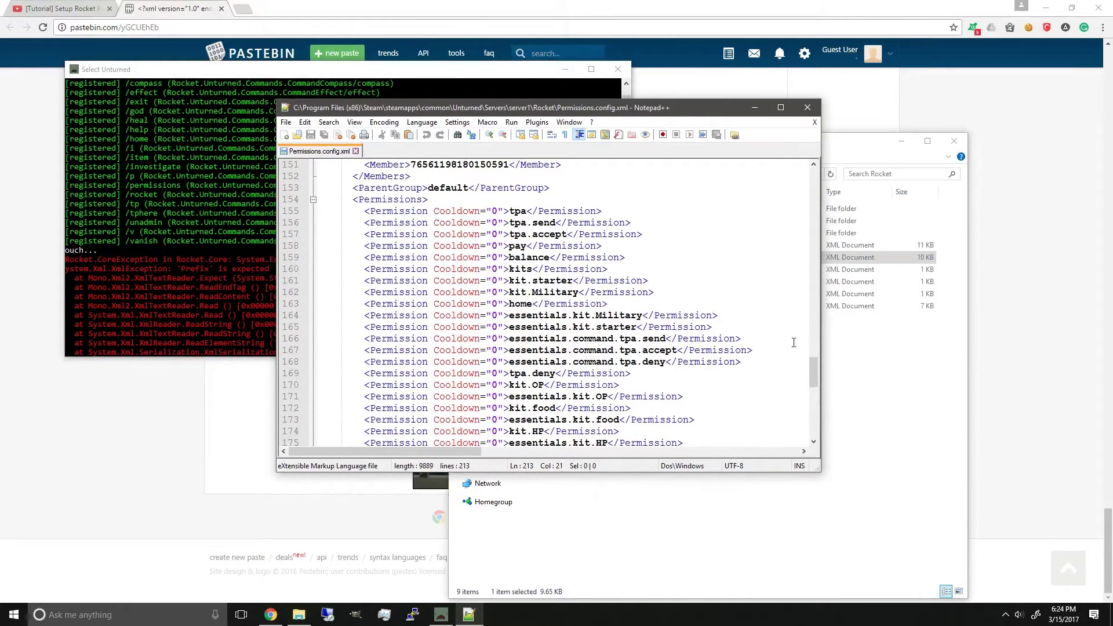
Maximize the editor and select line 8's Prefix tags to inspect the broken closing tag.
{"action": "left_click_drag", "start_coordinate": [580, 108], "coordinate": [849, 191]}
{"action": "left_click", "coordinate": [311, 264]}
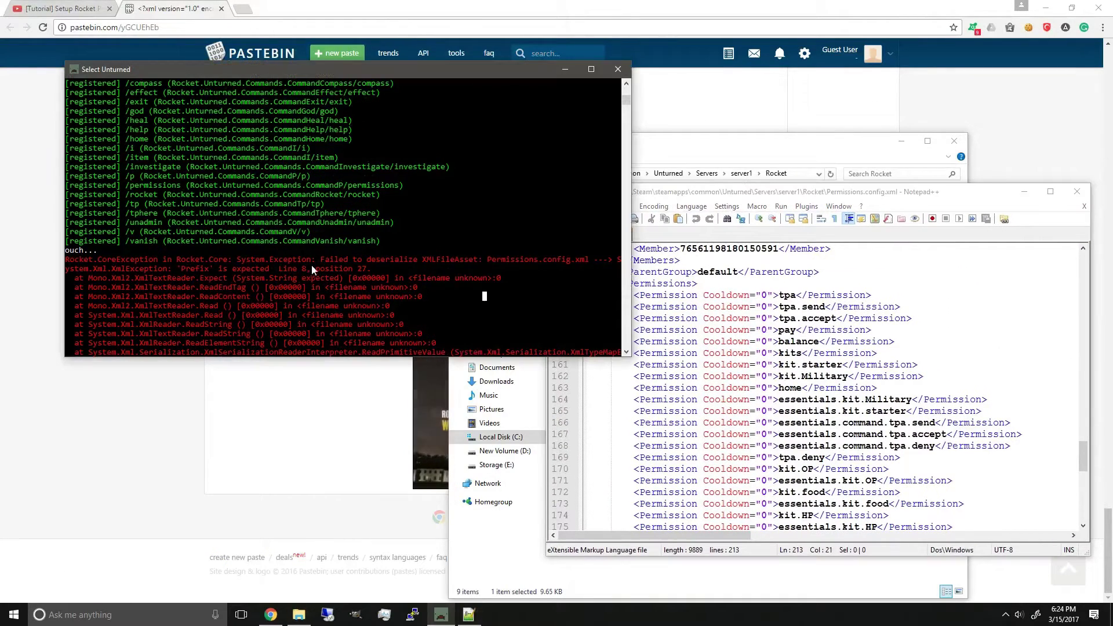
{"action": "double_click", "coordinate": [817, 201]}
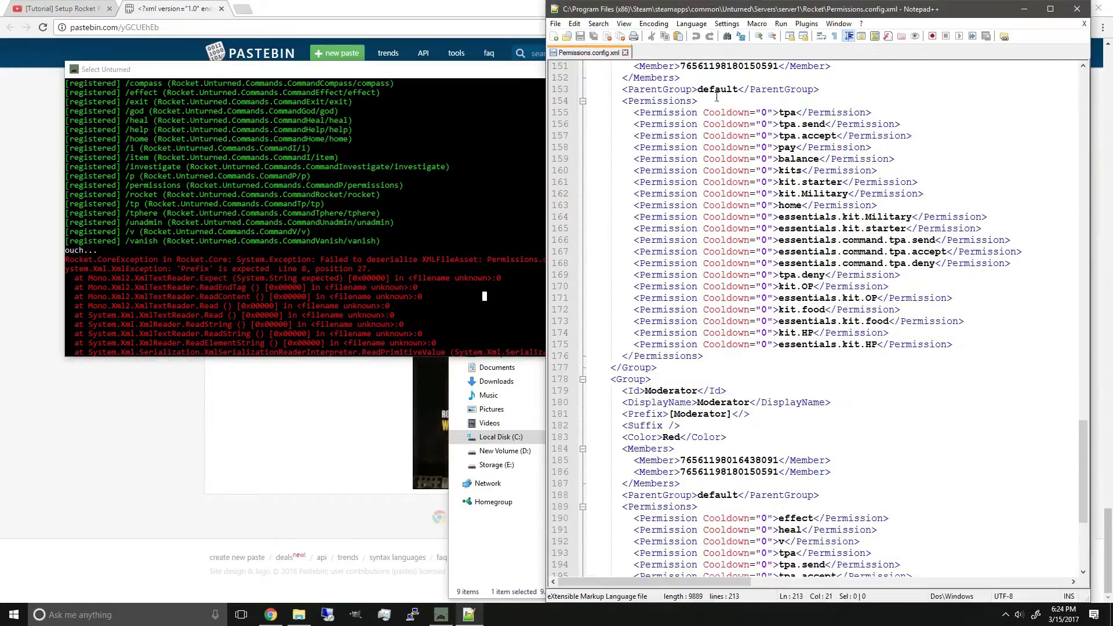
{"action": "double_click", "coordinate": [753, 12]}
{"action": "left_click_drag", "start_coordinate": [1109, 473], "coordinate": [1109, 119]}
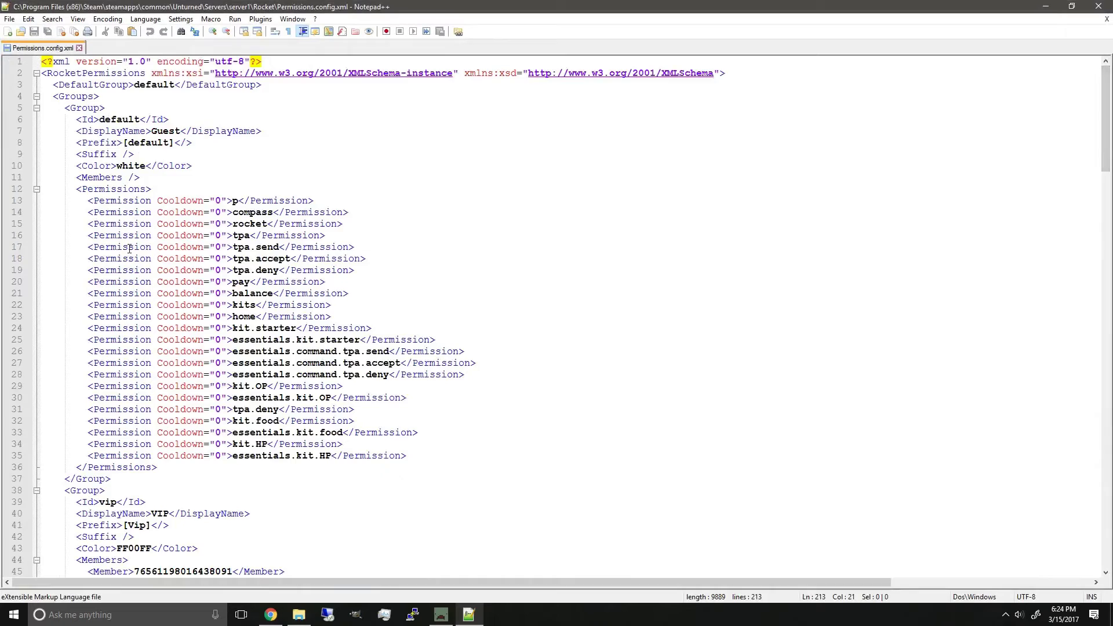
{"action": "scroll", "coordinate": [129, 248], "scroll_direction": "up", "scroll_amount": 2}
{"action": "scroll", "coordinate": [197, 230], "scroll_direction": "up", "scroll_amount": 2}
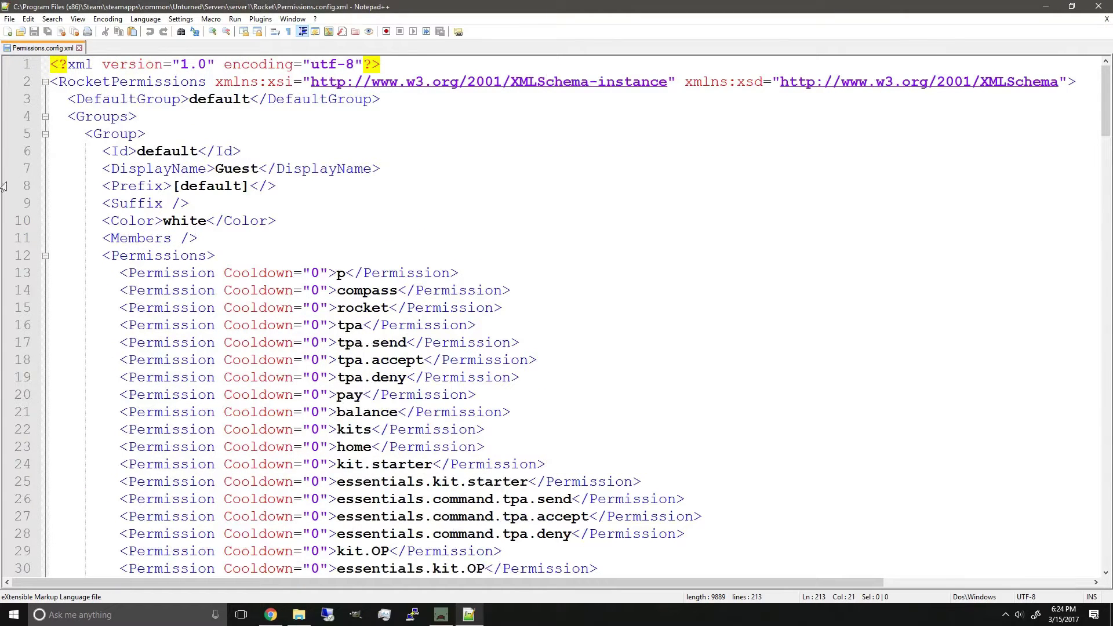
{"action": "left_click_drag", "start_coordinate": [94, 185], "coordinate": [268, 185]}
{"action": "left_click", "coordinate": [135, 192]}
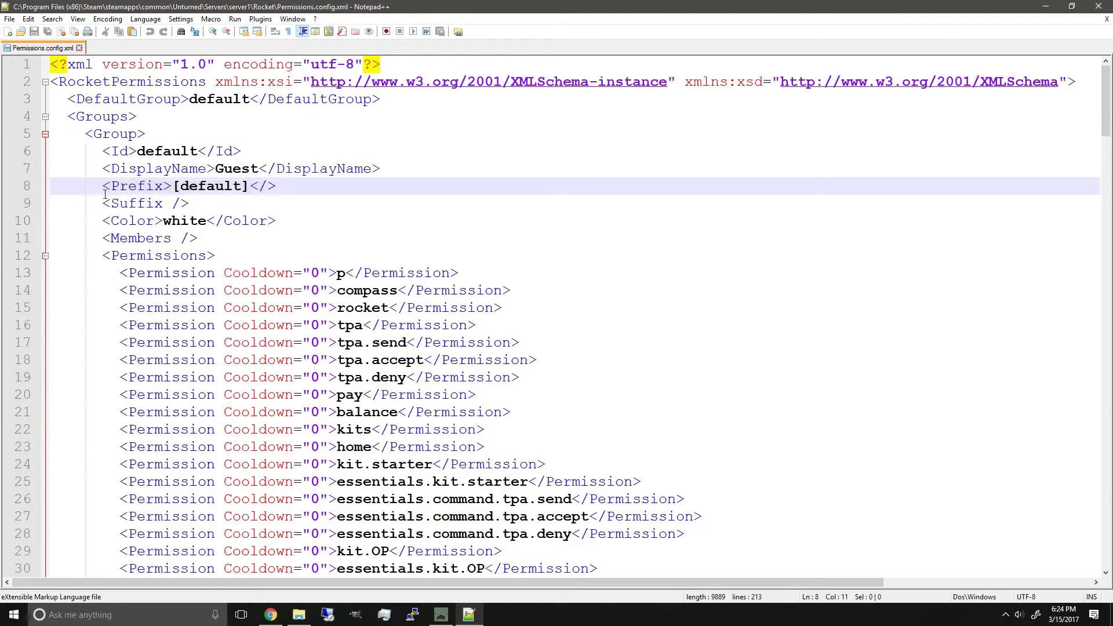
Complete the empty closing tags on lines 8 and 41 as </Prefix>.
{"action": "double_click", "coordinate": [119, 186]}
{"action": "left_click", "coordinate": [266, 185]}
{"action": "type", "text": "Prefix"}
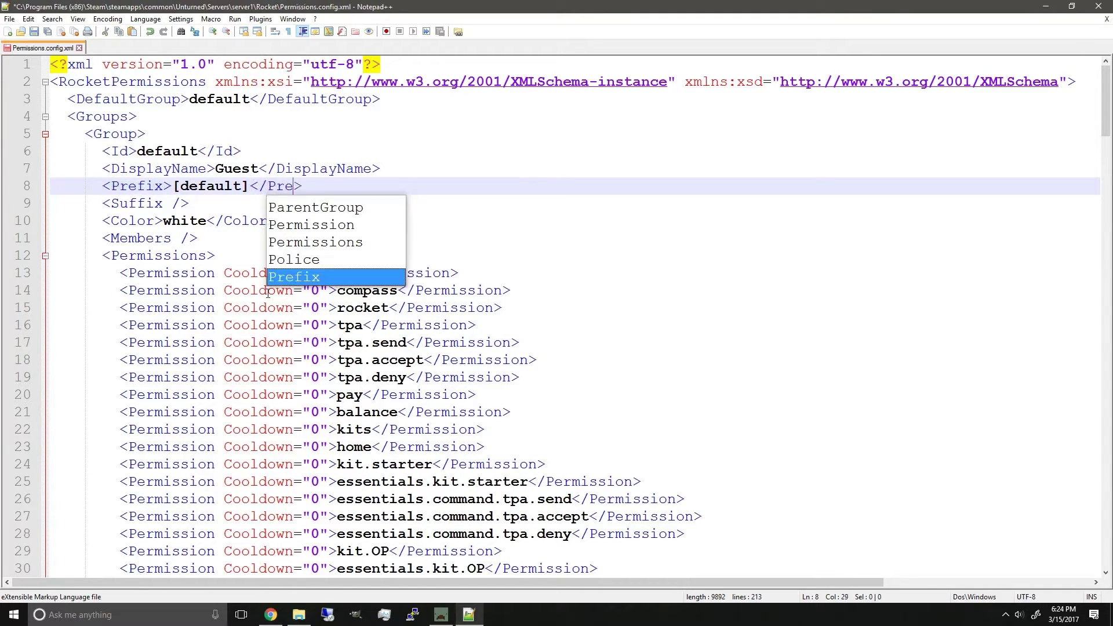
{"action": "left_click", "coordinate": [408, 360]}
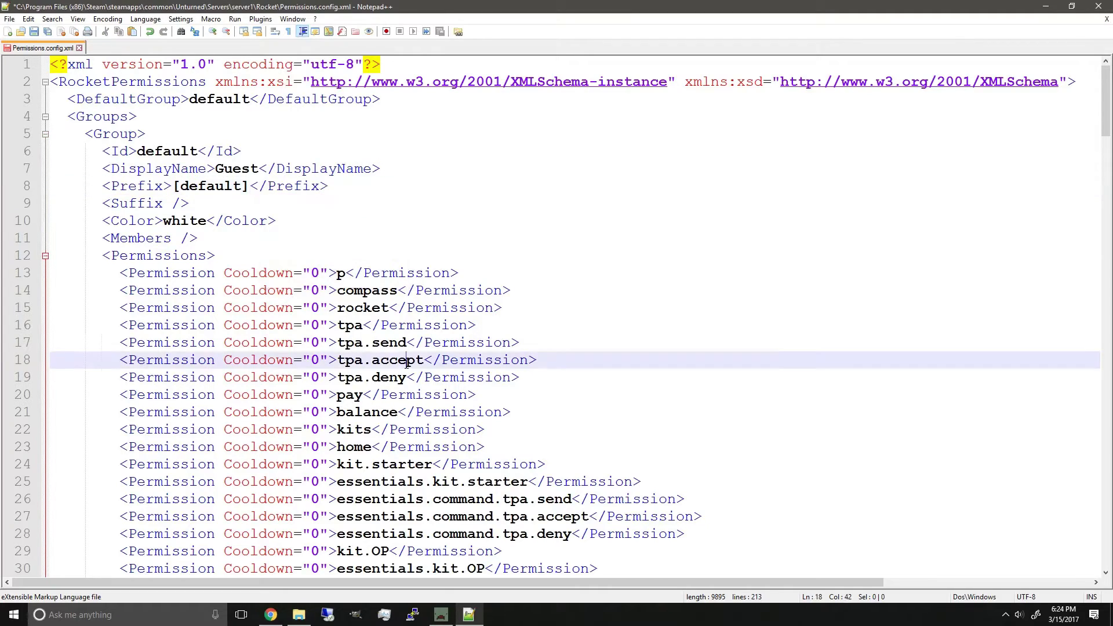
{"action": "scroll", "coordinate": [520, 342], "scroll_direction": "down", "scroll_amount": 3}
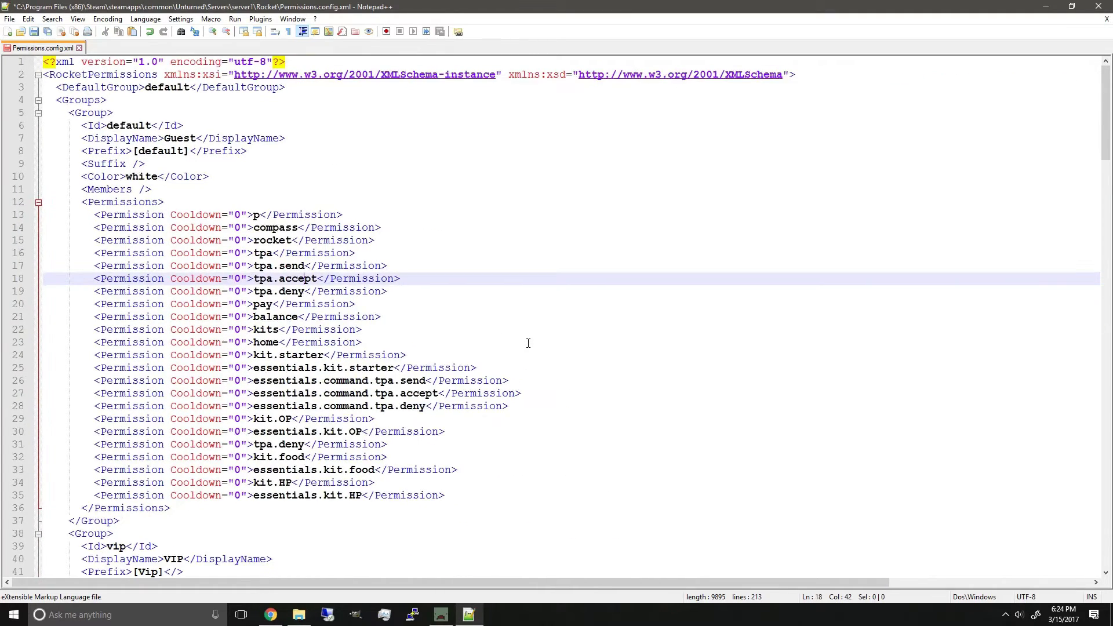
{"action": "scroll", "coordinate": [528, 343], "scroll_direction": "down", "scroll_amount": 3}
{"action": "scroll", "coordinate": [524, 343], "scroll_direction": "up", "scroll_amount": 3}
{"action": "scroll", "coordinate": [522, 343], "scroll_direction": "down", "scroll_amount": 3}
{"action": "left_click", "coordinate": [178, 457]}
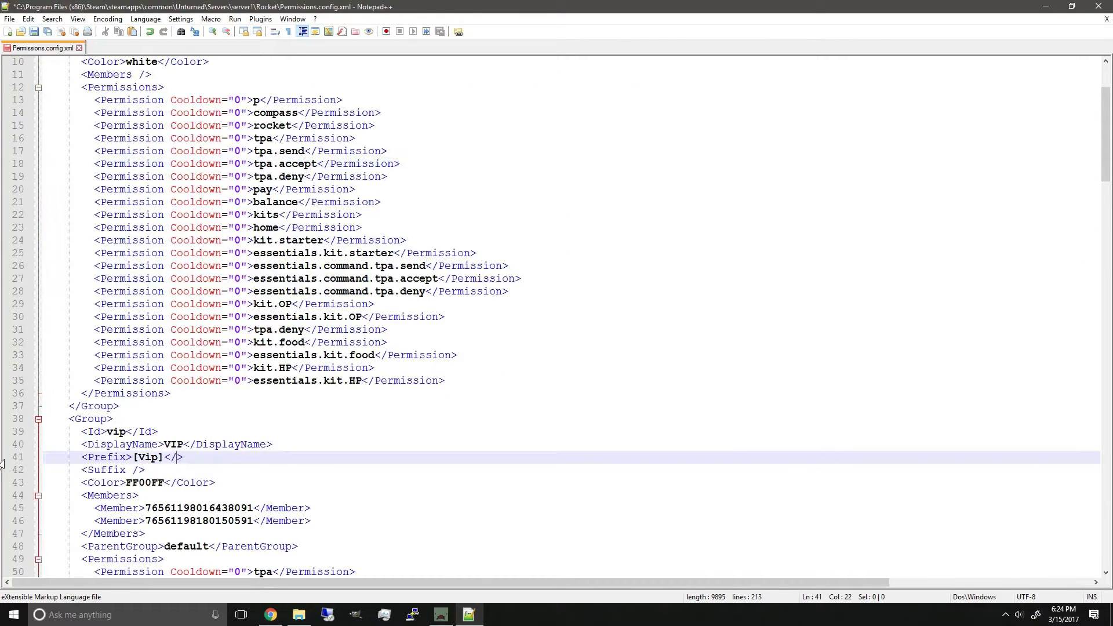
{"action": "type", "text": "Prefix"}
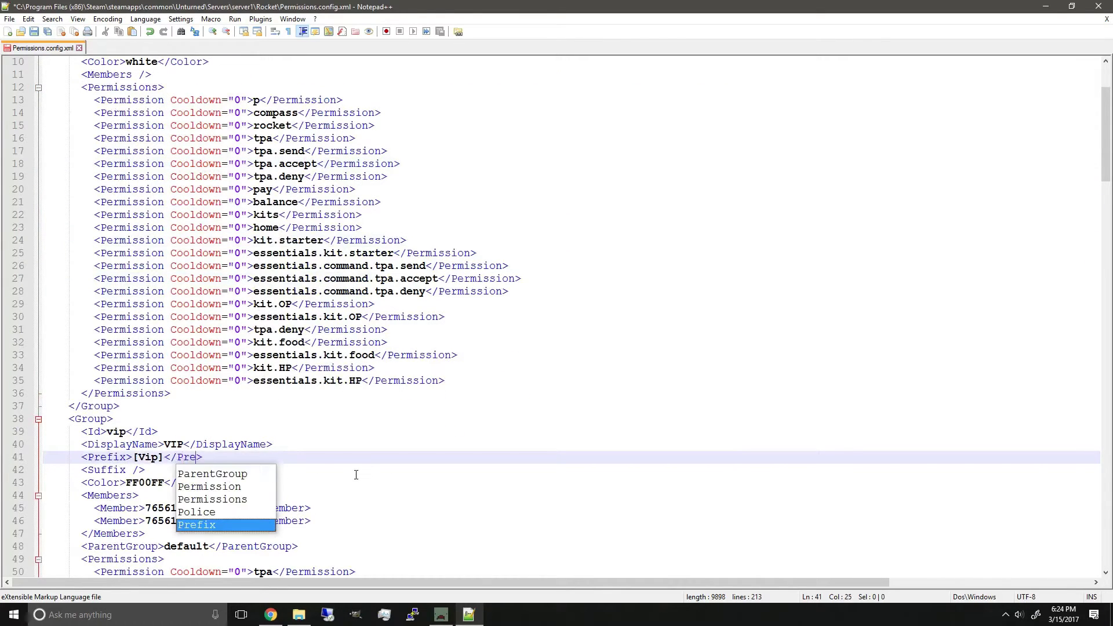
{"action": "left_click", "coordinate": [376, 476]}
Complete the Police and Bandit closing tags on lines 76 and 111 as </Prefix>.
{"action": "scroll", "coordinate": [376, 473], "scroll_direction": "down", "scroll_amount": 20}
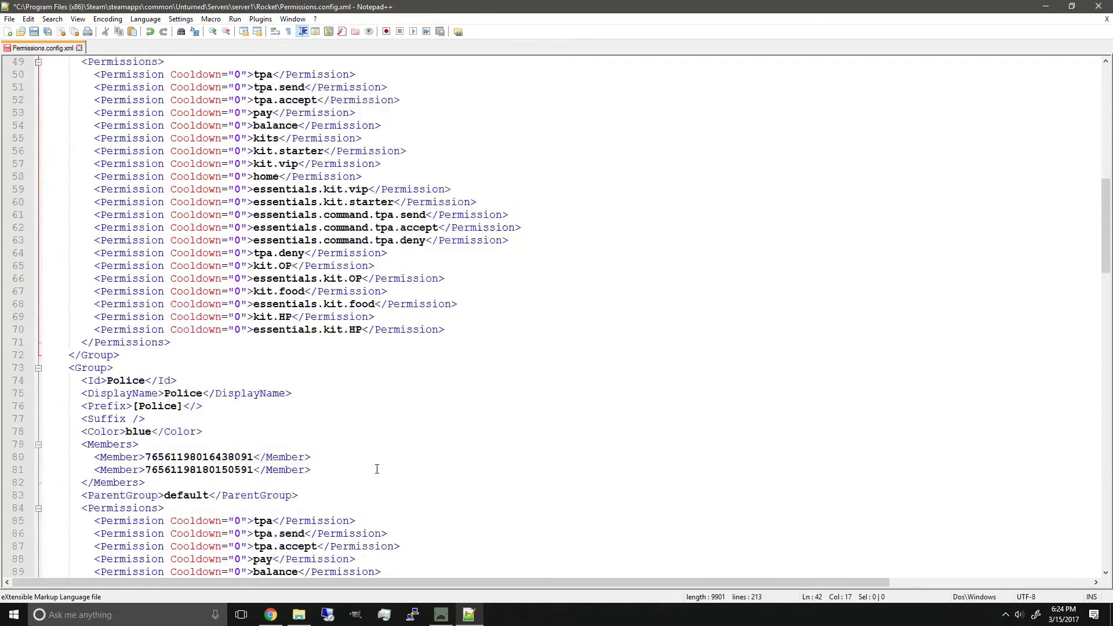
{"action": "left_click", "coordinate": [196, 138]}
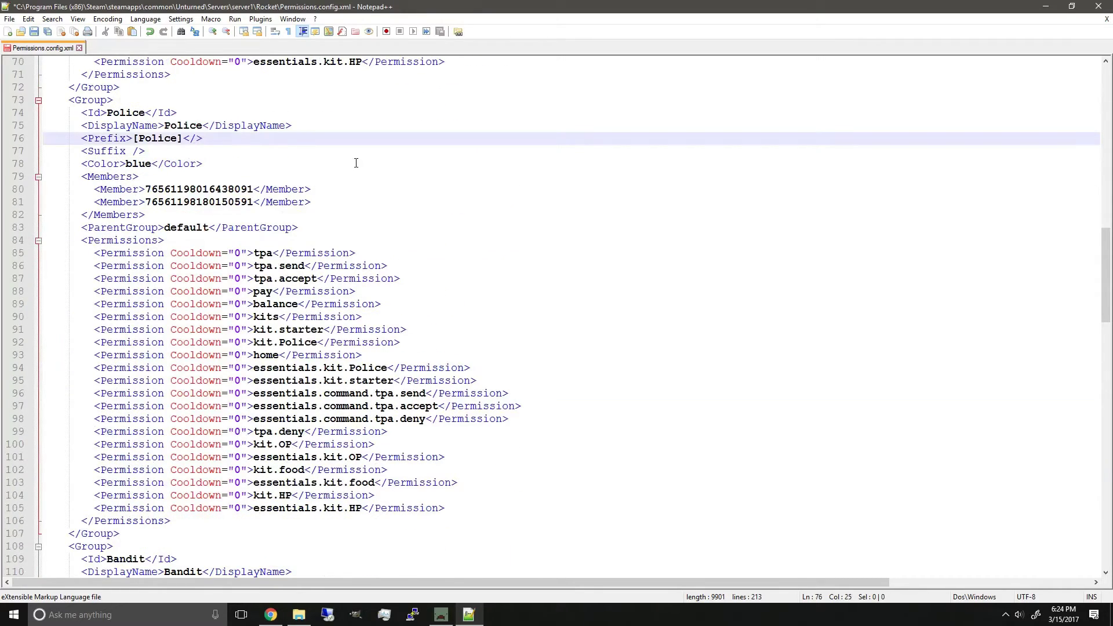
{"action": "type", "text": "Prefix"}
{"action": "left_click", "coordinate": [448, 279]}
{"action": "scroll", "coordinate": [448, 314], "scroll_direction": "down", "scroll_amount": 5}
{"action": "scroll", "coordinate": [448, 314], "scroll_direction": "down", "scroll_amount": 4}
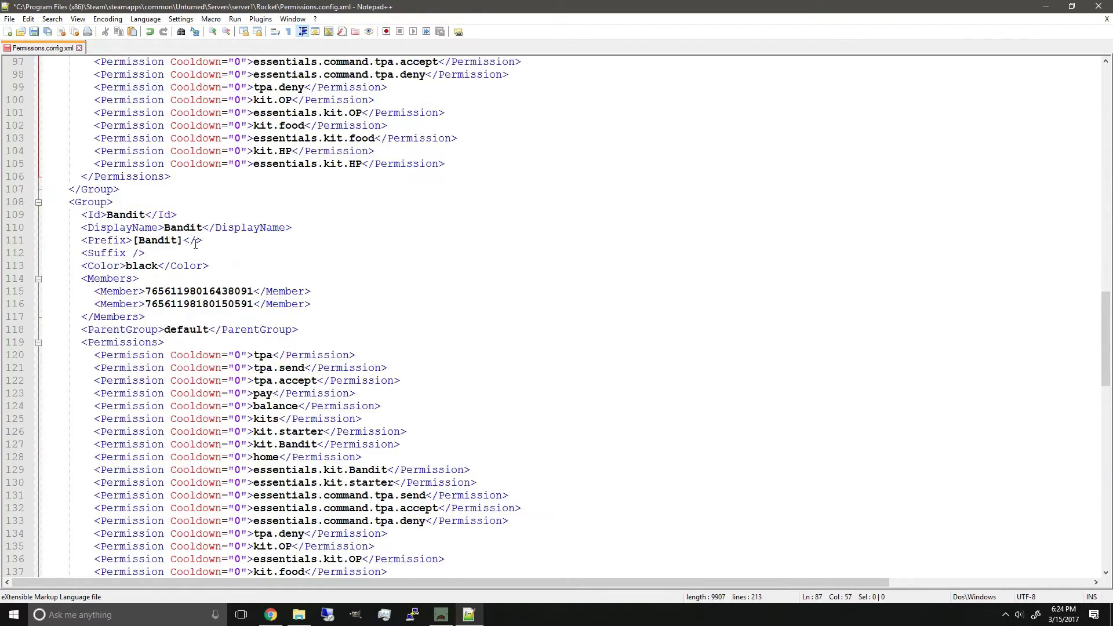
{"action": "left_click", "coordinate": [196, 240]}
{"action": "type", "text": "Prefix"}
{"action": "left_click", "coordinate": [400, 328]}
Complete the Military and Moderator closing tags on lines 146 and 181 as </Prefix>.
{"action": "scroll", "coordinate": [400, 328], "scroll_direction": "down", "scroll_amount": 12}
{"action": "left_click", "coordinate": [210, 227]}
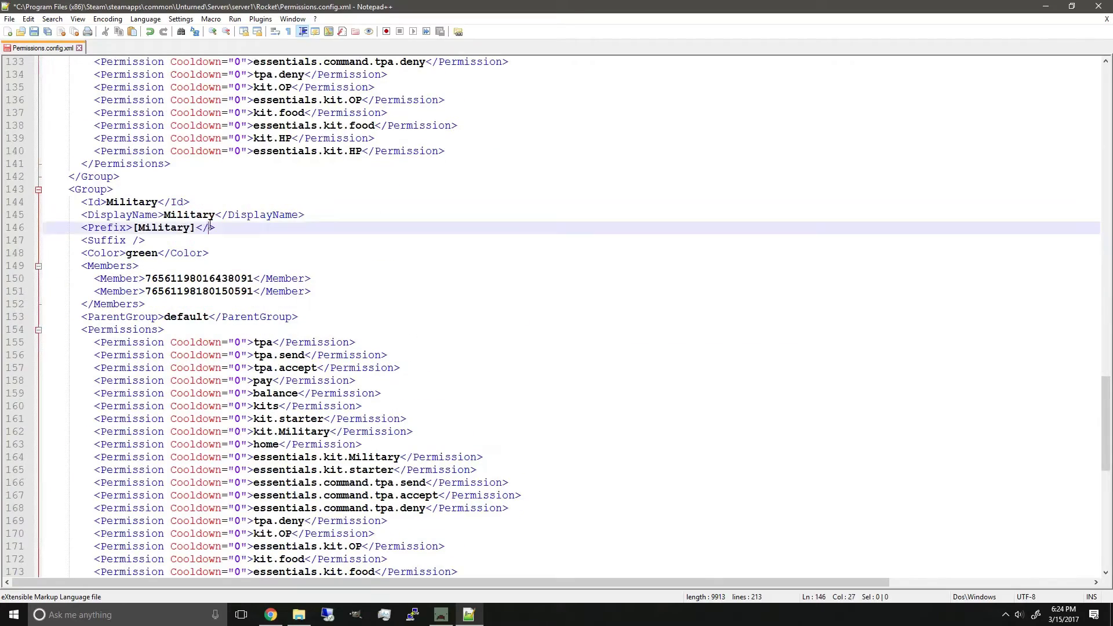
{"action": "type", "text": "Prefix"}
{"action": "left_click", "coordinate": [413, 431]}
{"action": "scroll", "coordinate": [218, 255], "scroll_direction": "down", "scroll_amount": 11}
{"action": "left_click", "coordinate": [210, 253]}
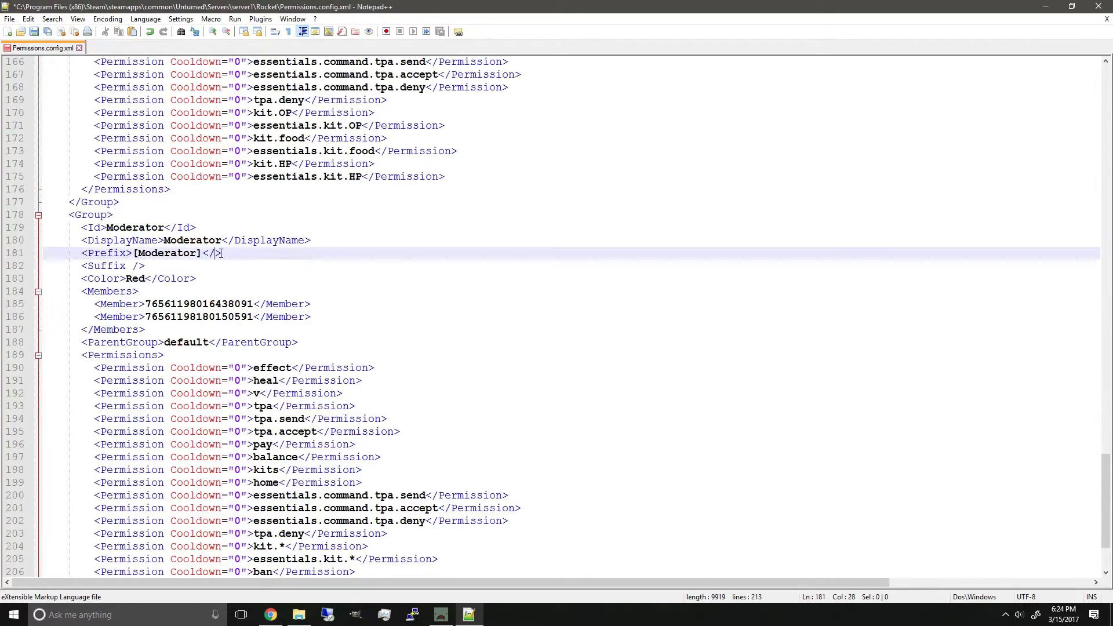
{"action": "type", "text": "Prefix>"}
{"action": "left_click", "coordinate": [446, 393]}
{"action": "scroll", "coordinate": [447, 393], "scroll_direction": "down", "scroll_amount": 3}
{"action": "left_click", "coordinate": [292, 444]}
{"action": "scroll", "coordinate": [342, 409], "scroll_direction": "up", "scroll_amount": 7}
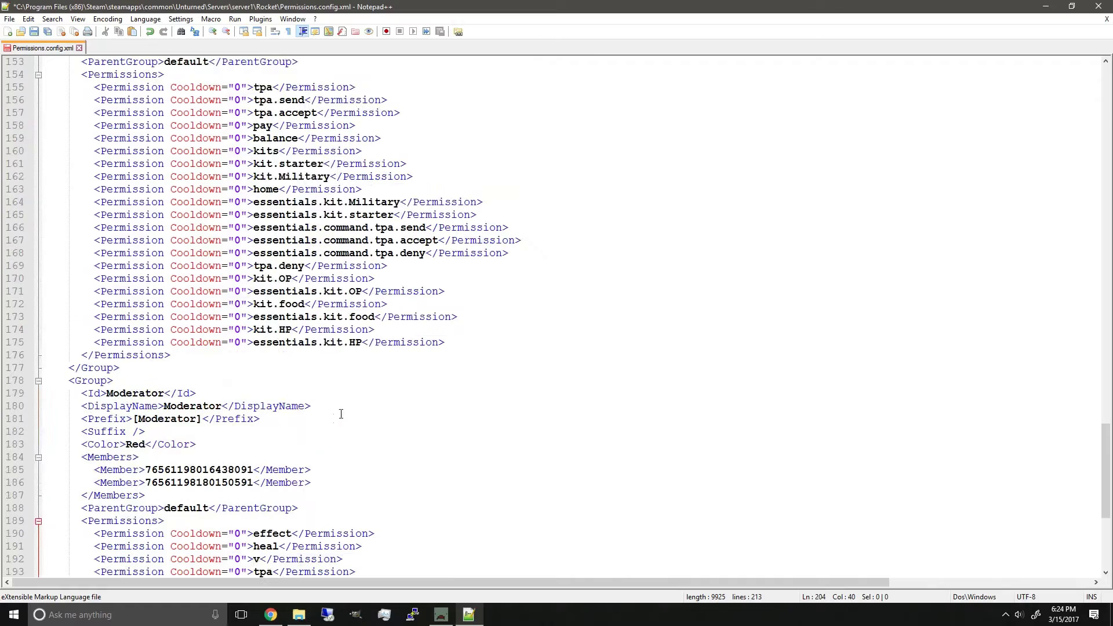
{"action": "left_click", "coordinate": [363, 393]}
Save the corrected Permissions.config.xml and close Notepad++.
{"action": "key", "text": "ctrl+s"}
{"action": "left_click", "coordinate": [1099, 5]}
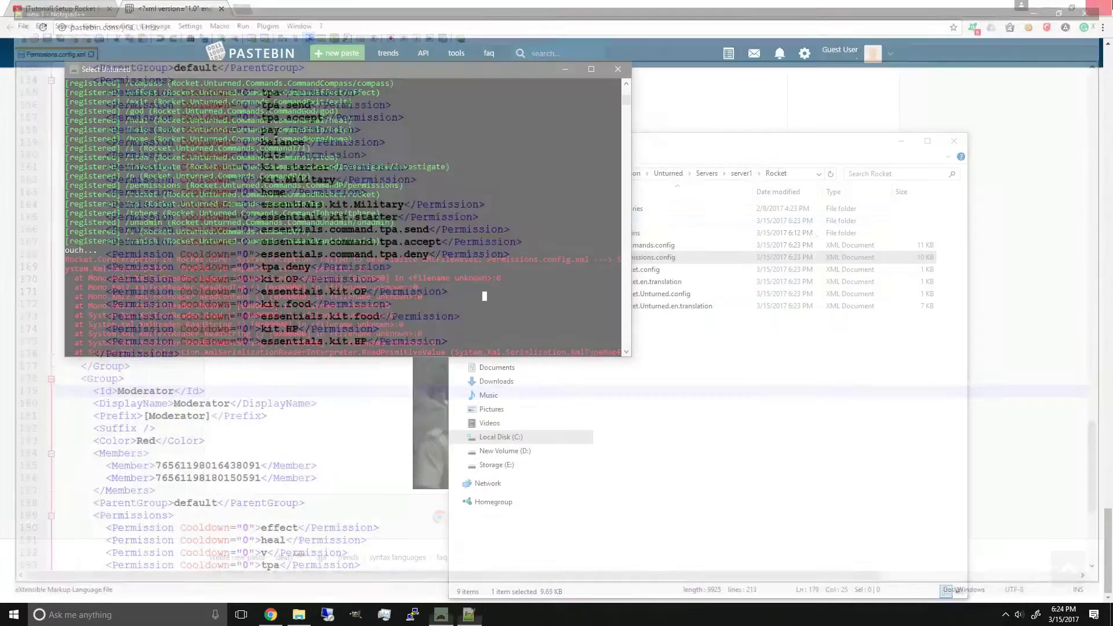
{"action": "left_click", "coordinate": [461, 174]}
{"action": "left_click", "coordinate": [461, 174]}
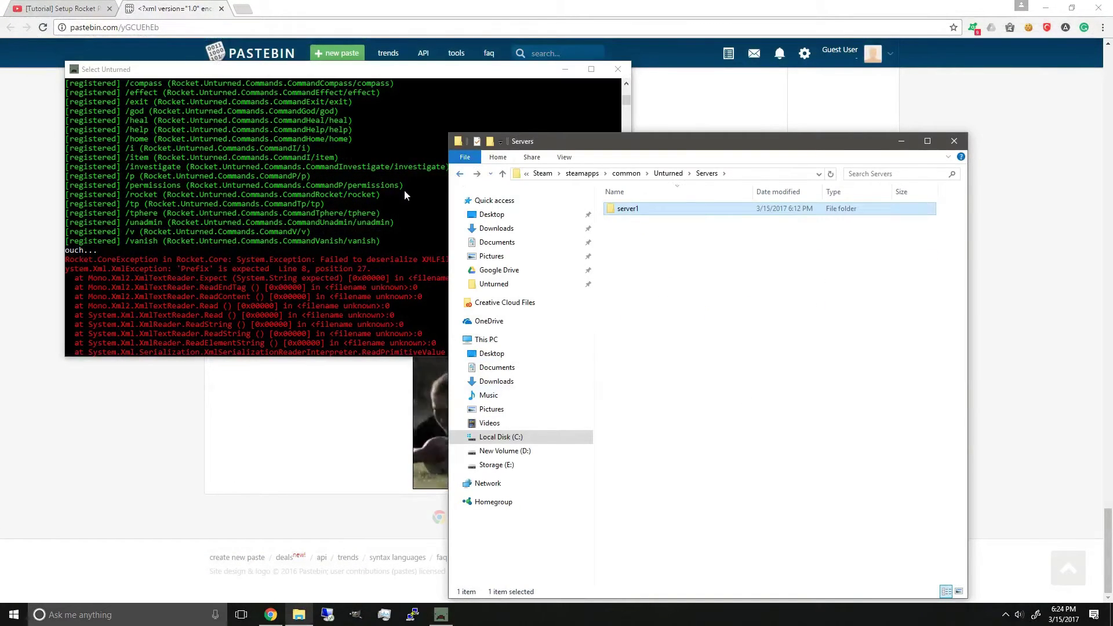
Stop the running server with the shutdown command in its console.
{"action": "left_click", "coordinate": [397, 196]}
{"action": "type", "text": "shutdown"}
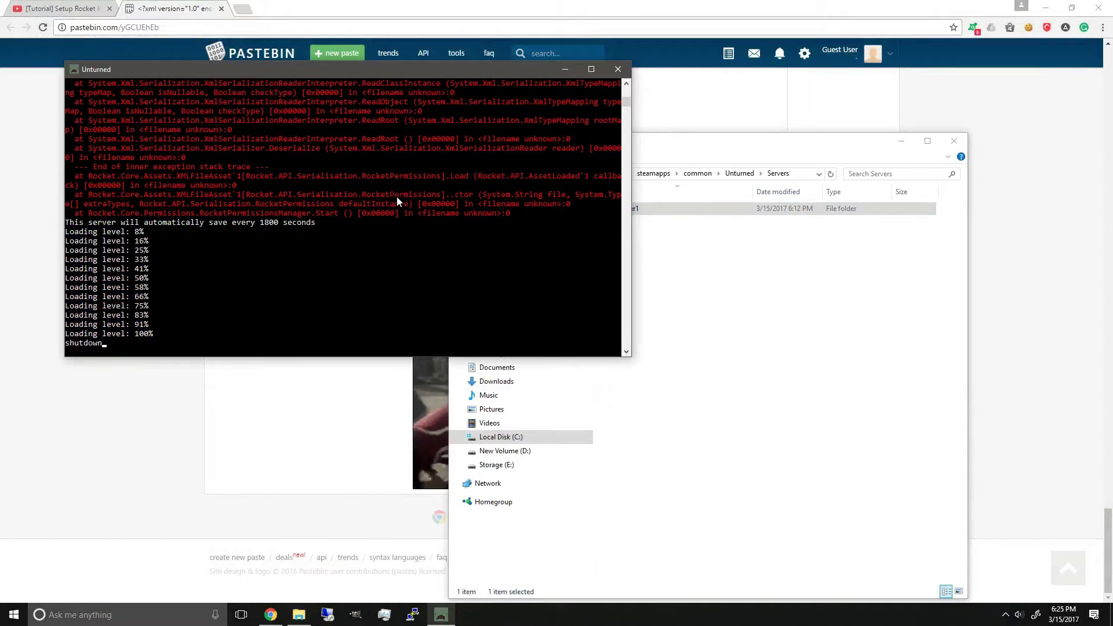
{"action": "key", "text": "Return"}
Relaunch Unturned - Server, let it load to 100%, then shut it down again.
{"action": "left_click", "coordinate": [459, 174]}
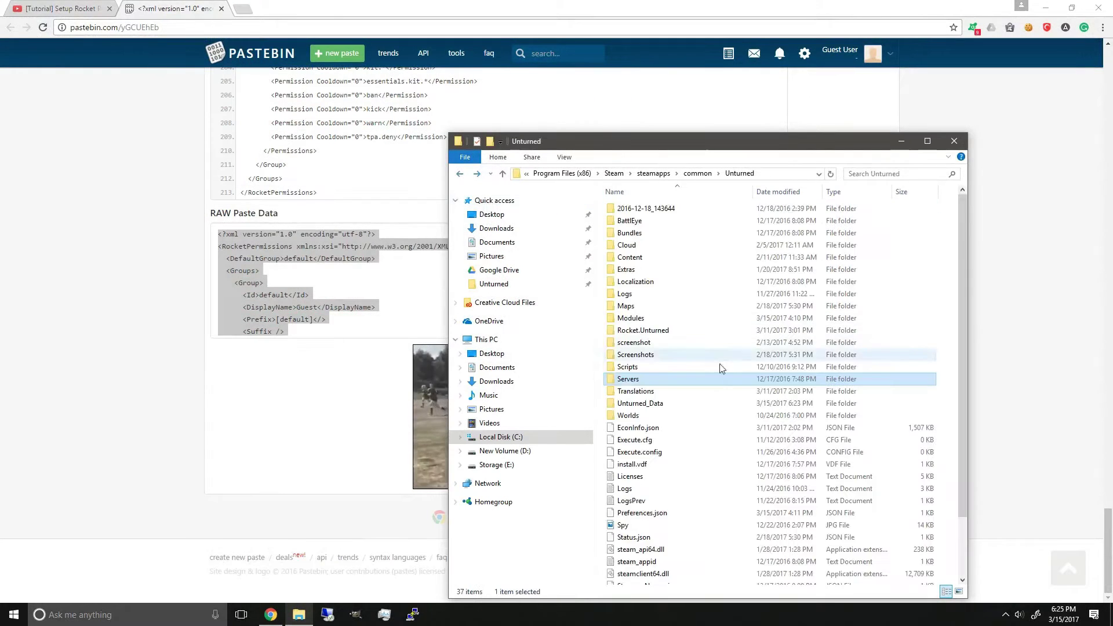
{"action": "scroll", "coordinate": [720, 368], "scroll_direction": "down", "scroll_amount": 3}
{"action": "double_click", "coordinate": [658, 545]}
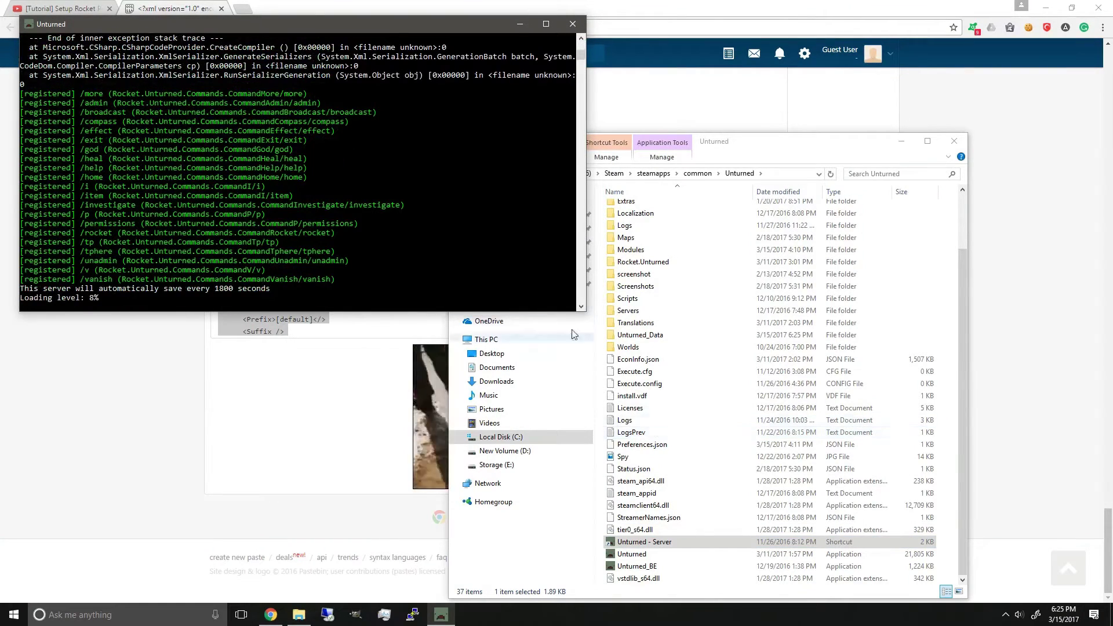
{"action": "scroll", "coordinate": [541, 189], "scroll_direction": "up", "scroll_amount": 2}
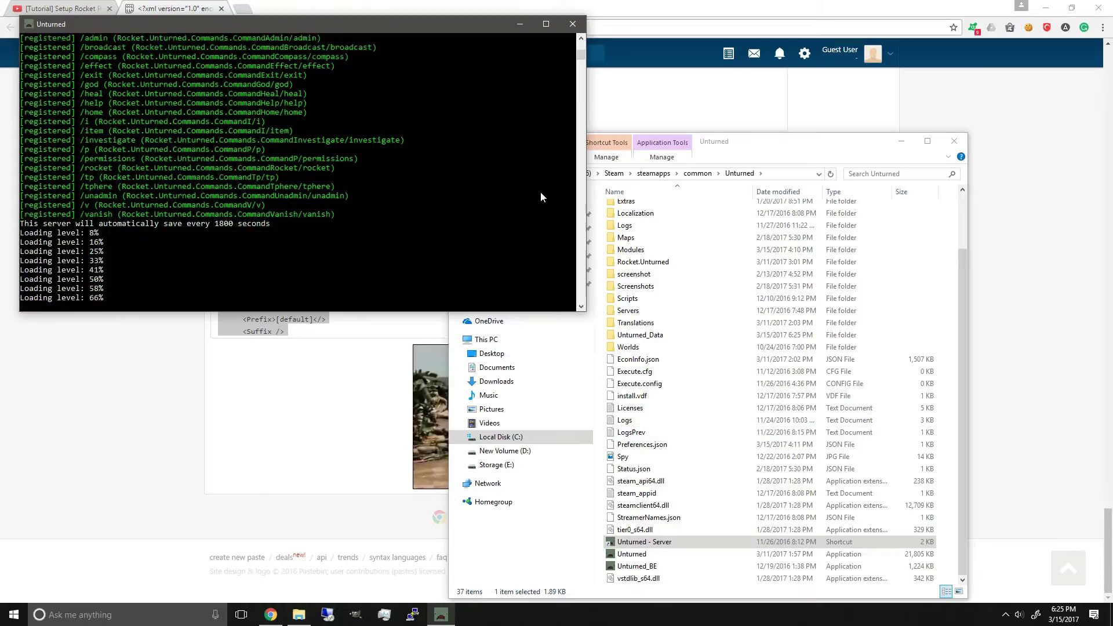
{"action": "left_click_drag", "start_coordinate": [582, 58], "coordinate": [582, 54]}
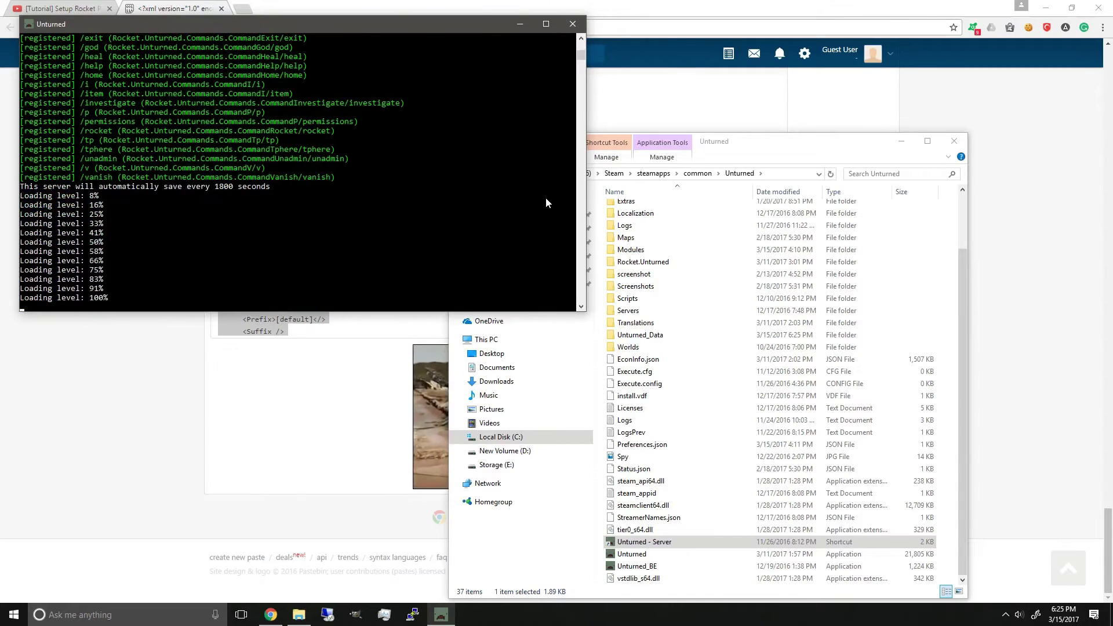
{"action": "type", "text": "shutdown"}
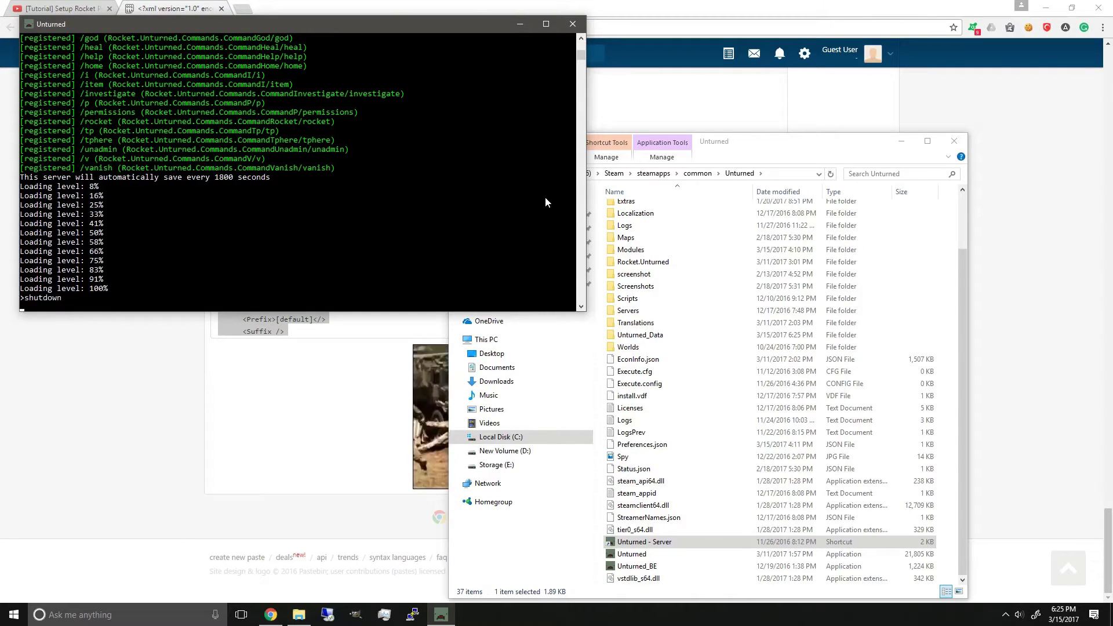
{"action": "key", "text": "Return"}
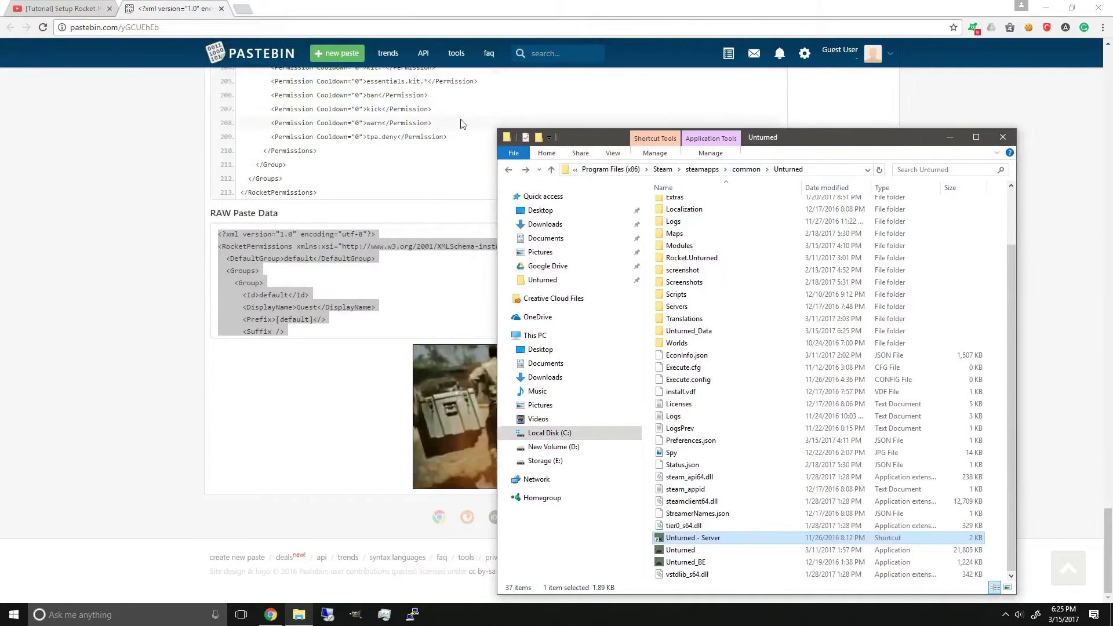
Reopen the commenter's pastebin link from the YouTube comments and close the older paste tab.
{"action": "left_click", "coordinate": [56, 8]}
{"action": "scroll", "coordinate": [177, 235], "scroll_direction": "down", "scroll_amount": 4}
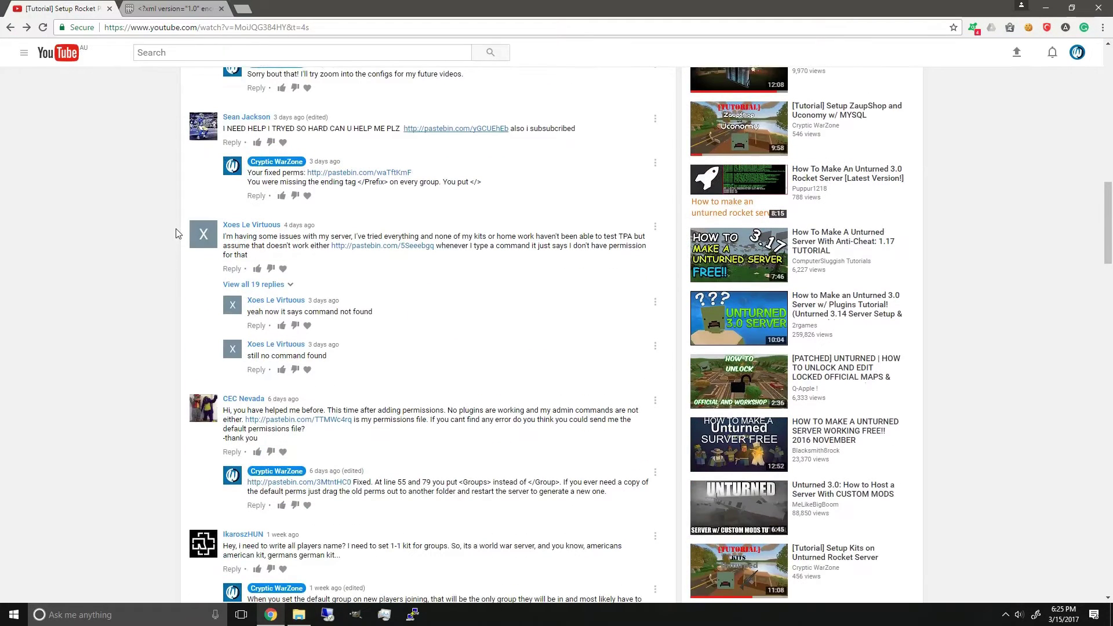
{"action": "scroll", "coordinate": [142, 286], "scroll_direction": "down", "scroll_amount": 1}
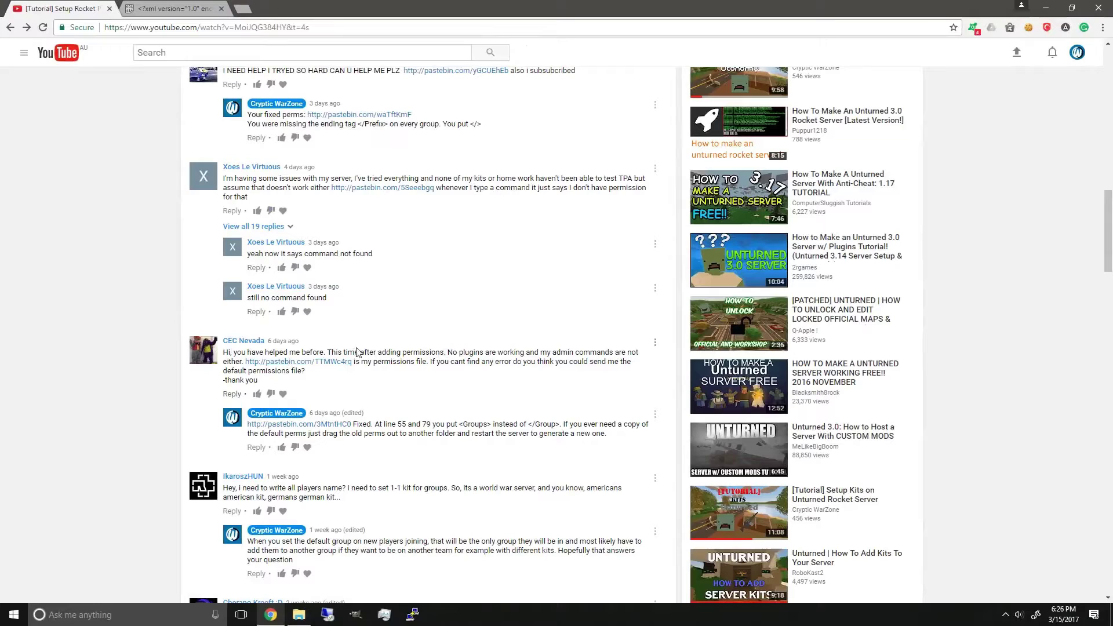
{"action": "right_click", "coordinate": [301, 363]}
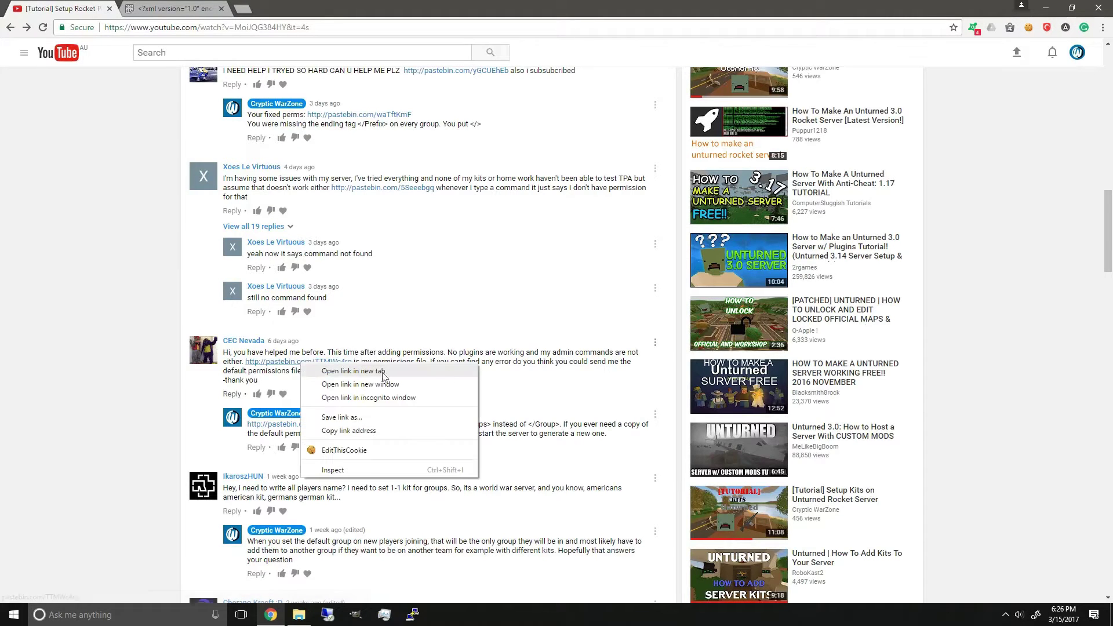
{"action": "left_click", "coordinate": [353, 371]}
{"action": "left_click", "coordinate": [249, 7]}
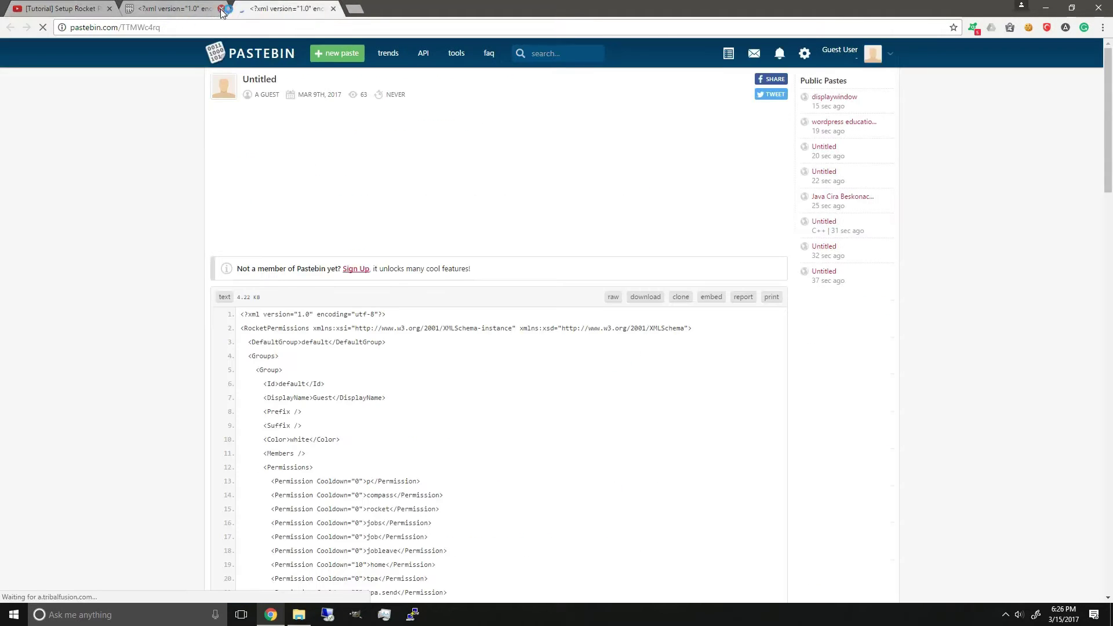
{"action": "left_click", "coordinate": [221, 9]}
Select all of the RAW Paste Data permissions XML.
{"action": "scroll", "coordinate": [390, 435], "scroll_direction": "down", "scroll_amount": 14}
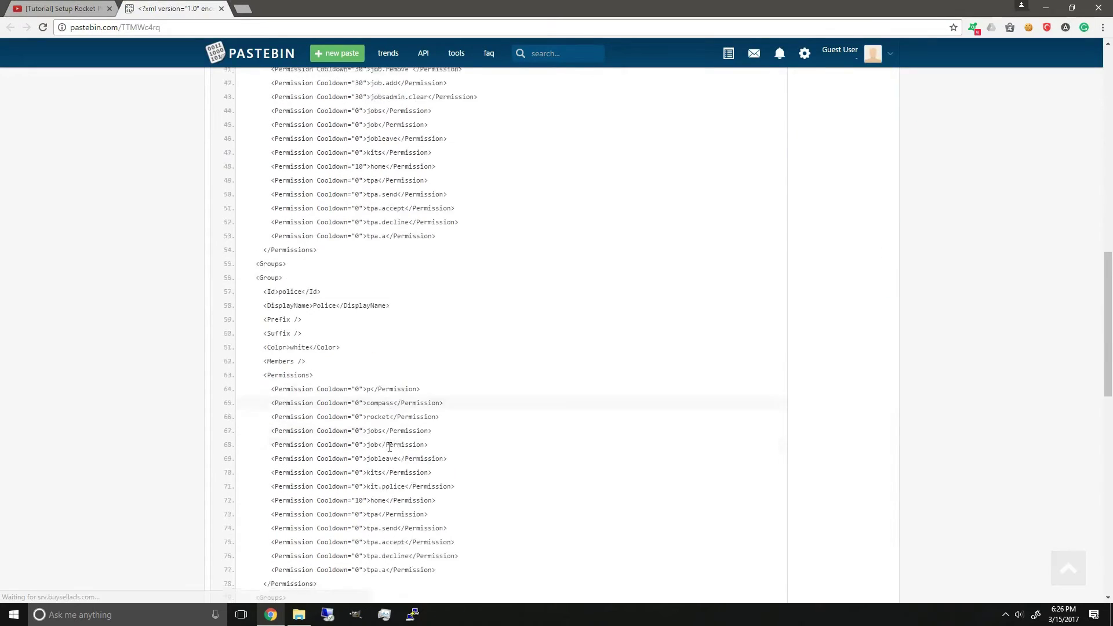
{"action": "scroll", "coordinate": [389, 447], "scroll_direction": "down", "scroll_amount": 9}
{"action": "scroll", "coordinate": [387, 451], "scroll_direction": "down", "scroll_amount": 7}
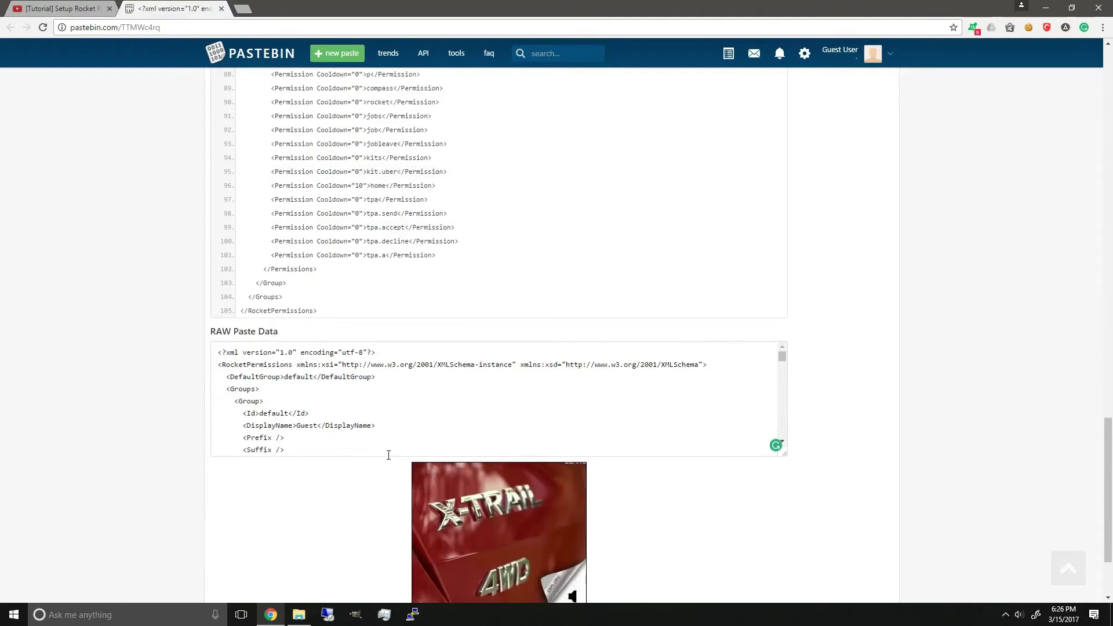
{"action": "scroll", "coordinate": [377, 432], "scroll_direction": "up", "scroll_amount": 11}
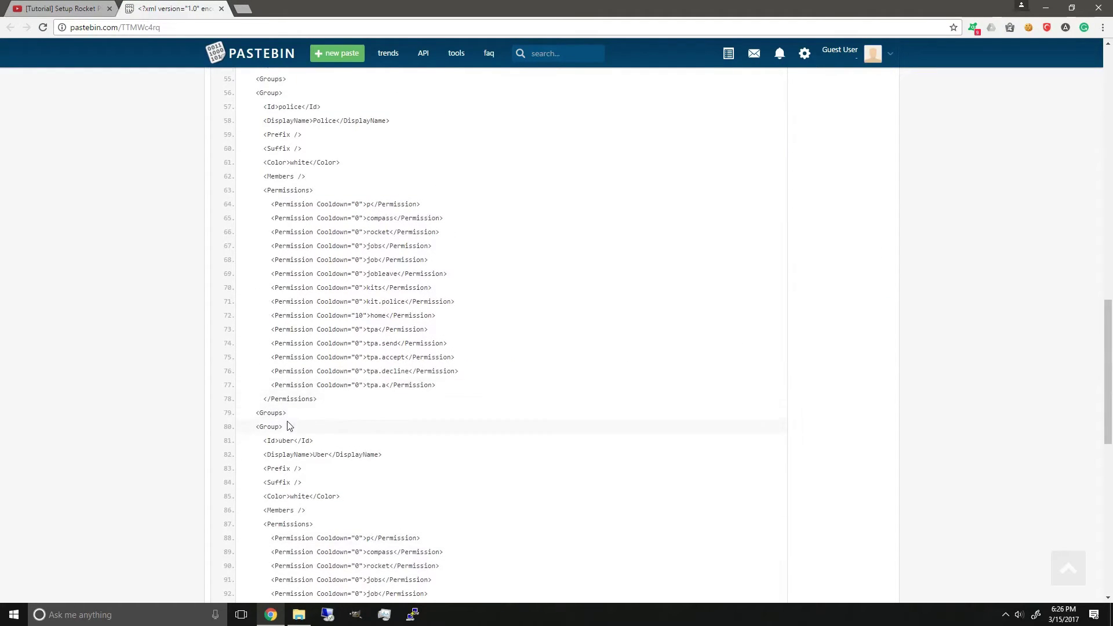
{"action": "scroll", "coordinate": [289, 427], "scroll_direction": "down", "scroll_amount": 10}
{"action": "left_click", "coordinate": [343, 435]}
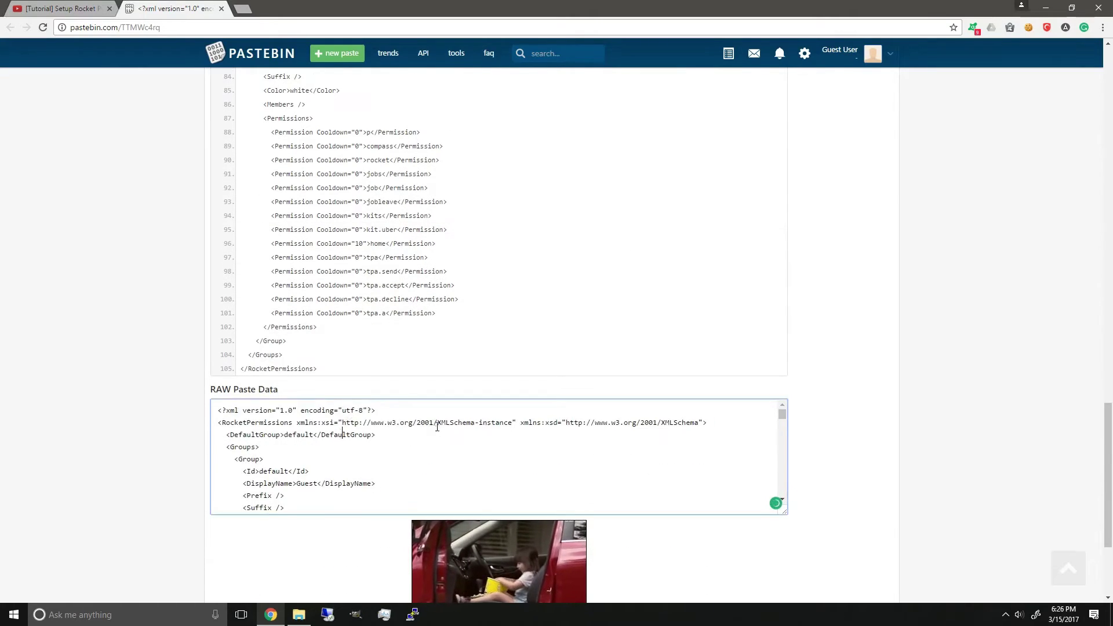
{"action": "key", "text": "ctrl+a"}
Go to Servers > server1 > Rocket and open Permissions.config in Notepad++.
{"action": "left_click", "coordinate": [299, 614]}
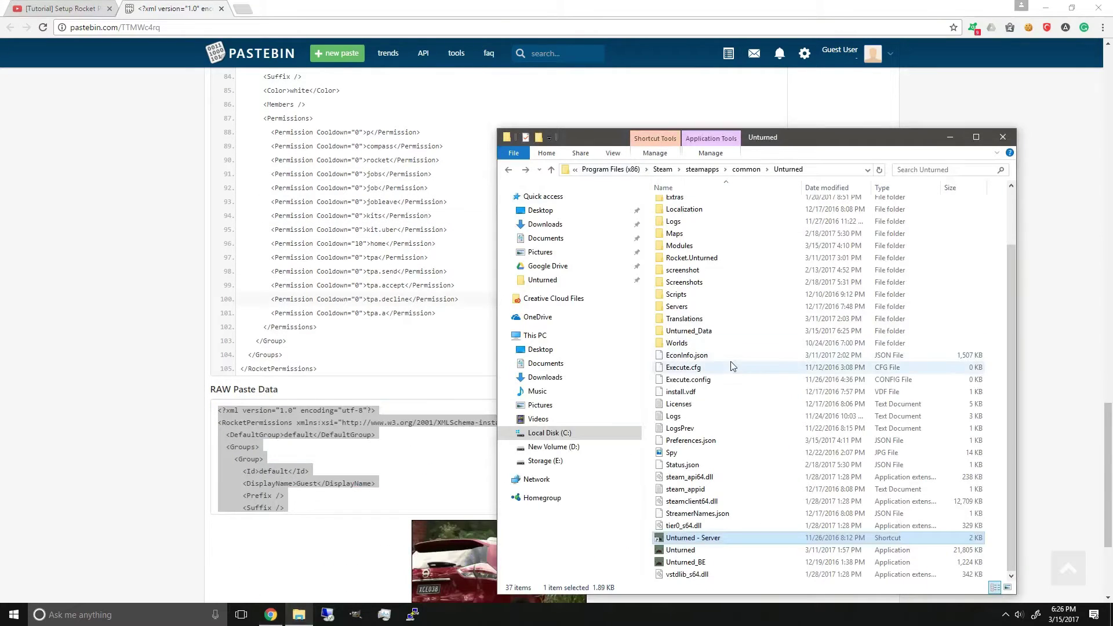
{"action": "double_click", "coordinate": [693, 308]}
{"action": "double_click", "coordinate": [703, 211]}
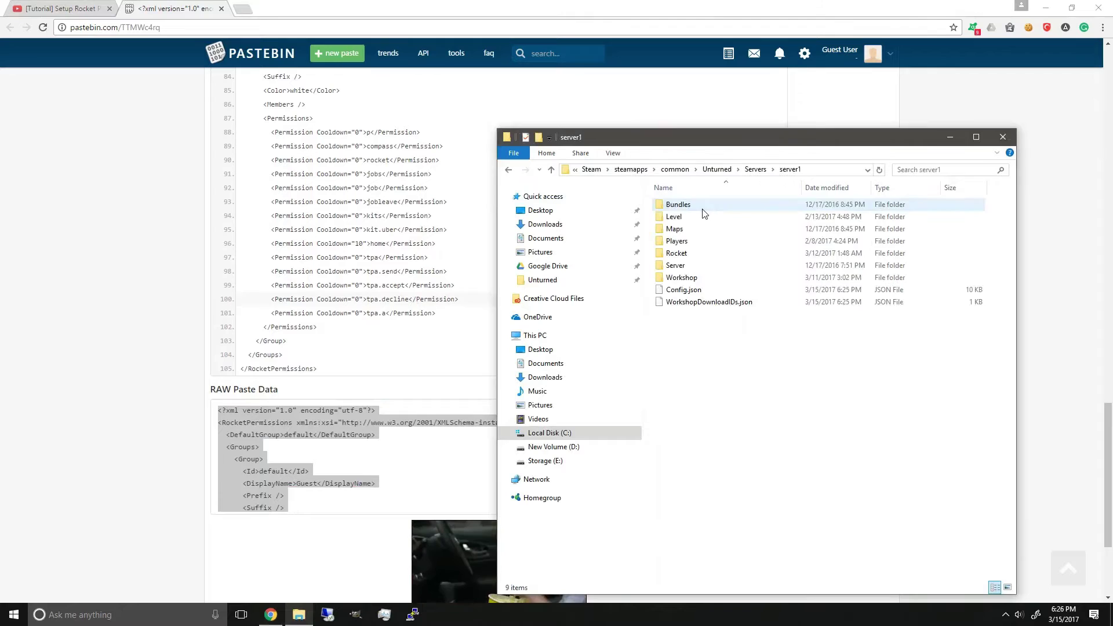
{"action": "double_click", "coordinate": [678, 253]}
{"action": "left_click", "coordinate": [693, 254]}
{"action": "right_click", "coordinate": [695, 253]}
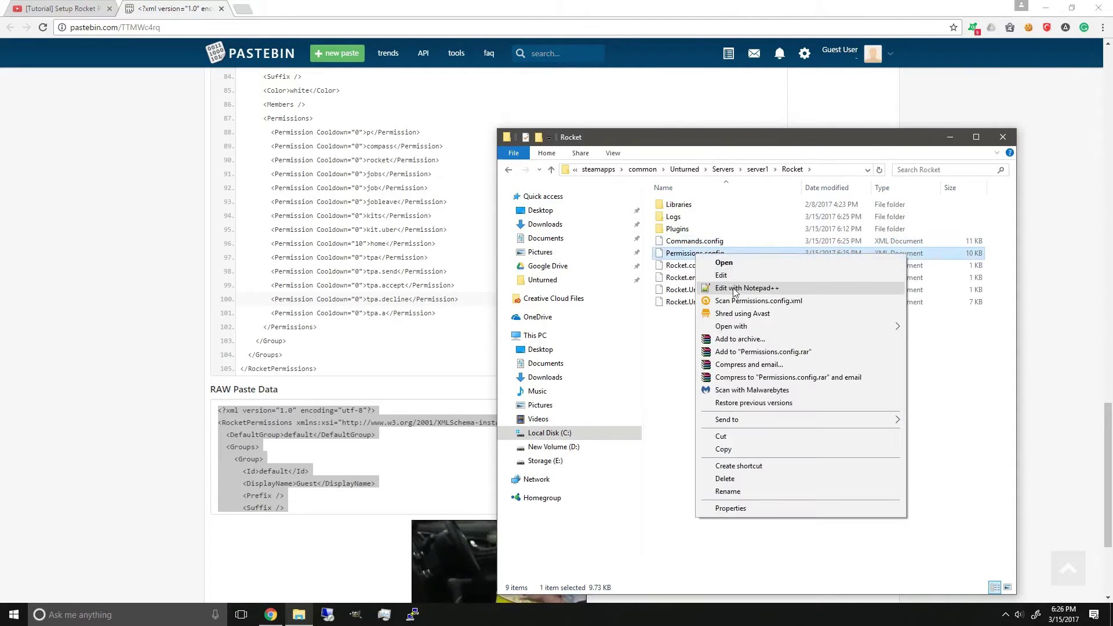
{"action": "left_click", "coordinate": [735, 288]}
Replace the file's contents with the pasted pastebin XML, save, and close it.
{"action": "left_click", "coordinate": [498, 328]}
{"action": "key", "text": "ctrl+a"}
{"action": "key", "text": "ctrl+v"}
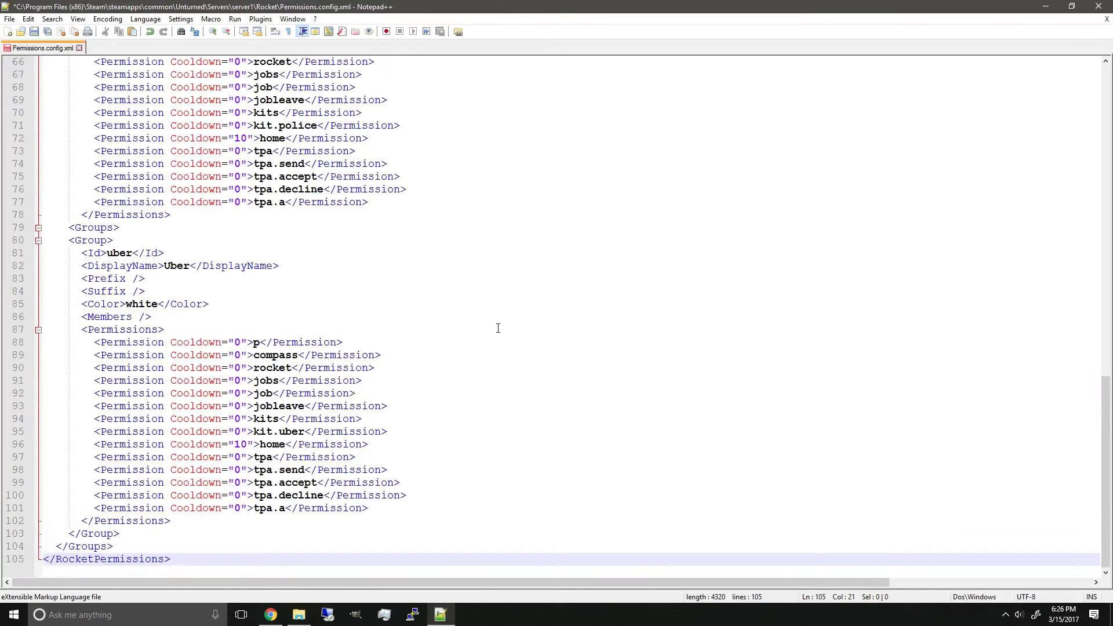
{"action": "left_click", "coordinate": [34, 31]}
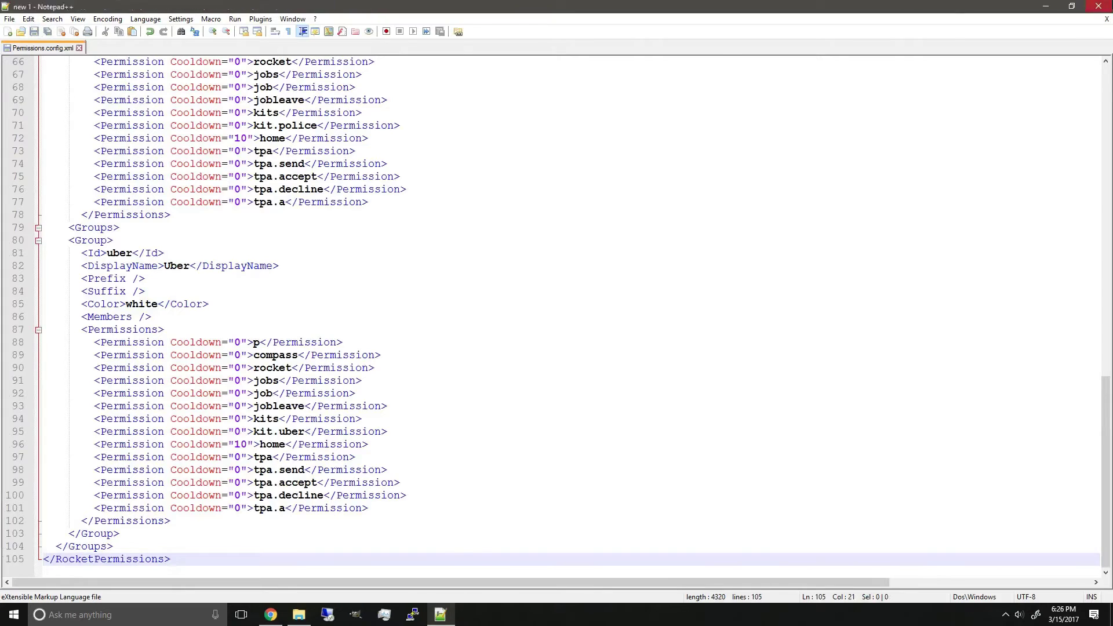
{"action": "key", "text": "alt+F4"}
Navigate File Explorer back up to the Unturned install folder.
{"action": "left_click", "coordinate": [509, 170]}
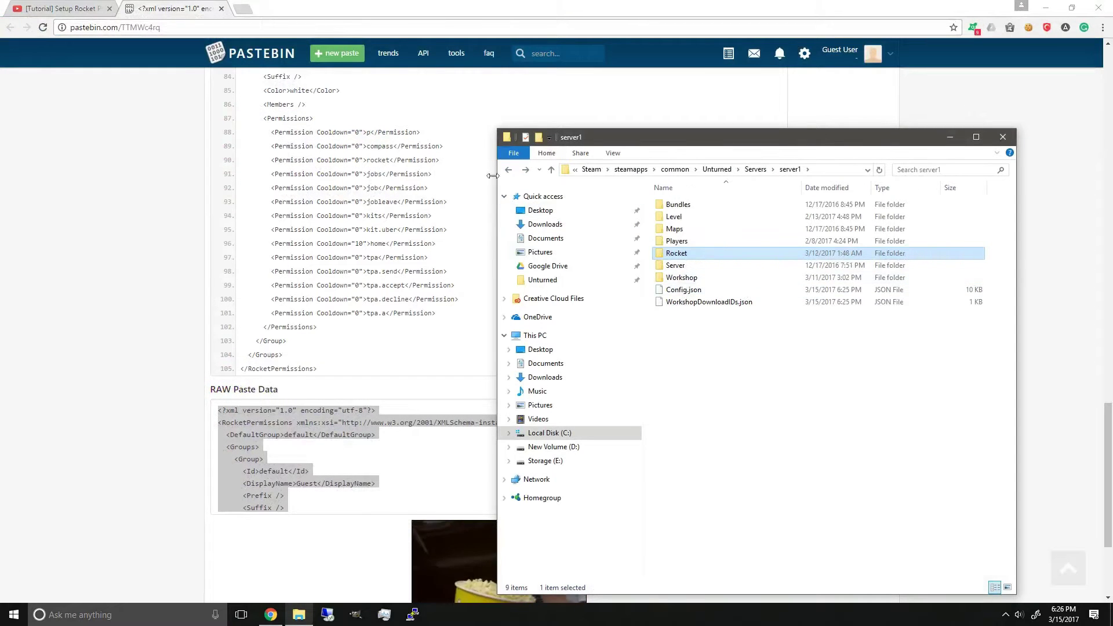
{"action": "left_click", "coordinate": [508, 169]}
{"action": "left_click", "coordinate": [509, 169]}
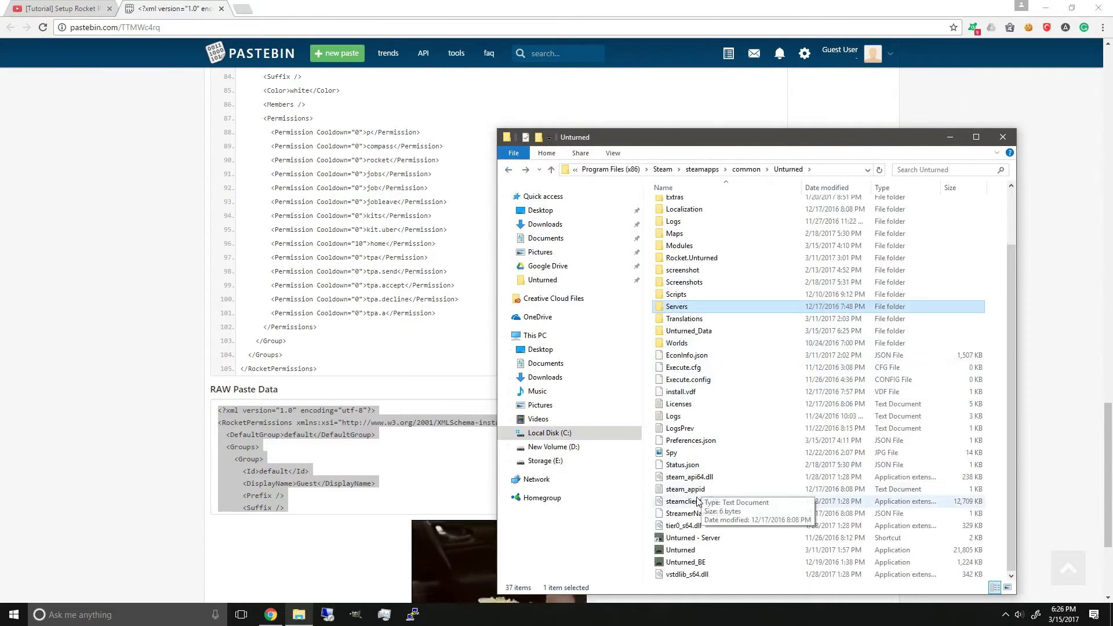
Launch the Unturned server and highlight its error: Permissions.config.xml expects 'Group' at line 105, position 4.
{"action": "double_click", "coordinate": [692, 538]}
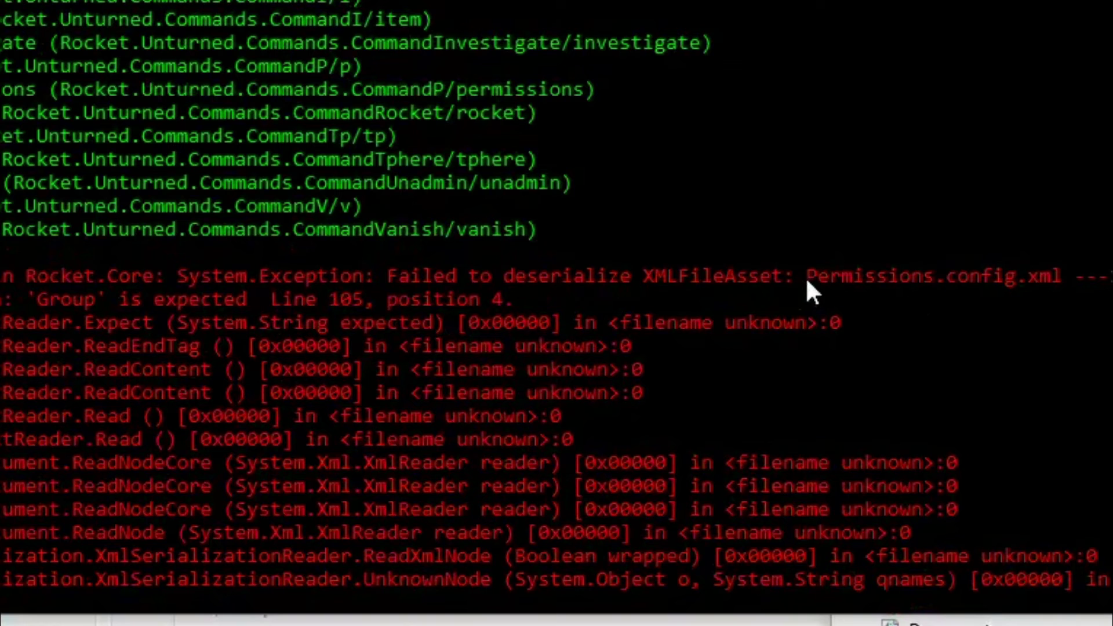
{"action": "double_click", "coordinate": [498, 223]}
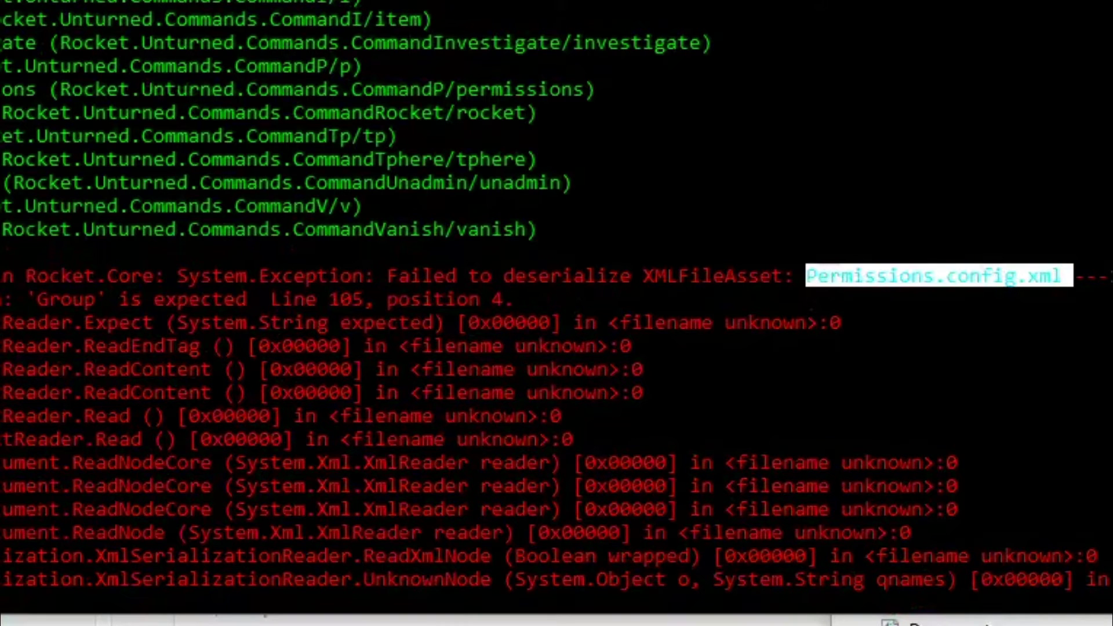
{"action": "double_click", "coordinate": [91, 300]}
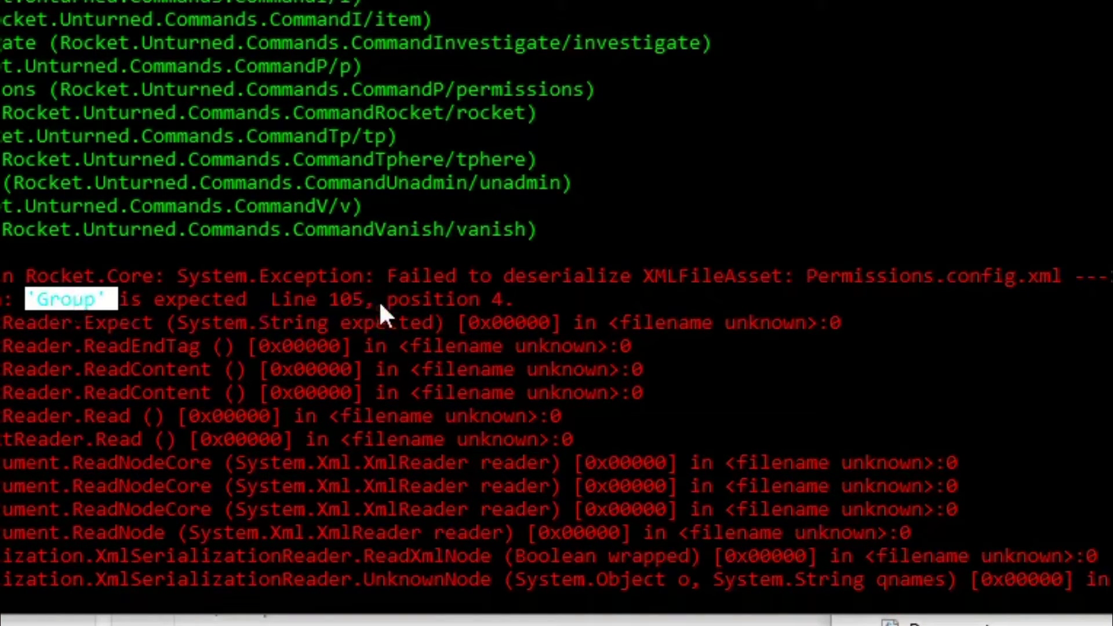
{"action": "double_click", "coordinate": [356, 300]}
{"action": "double_click", "coordinate": [498, 299]}
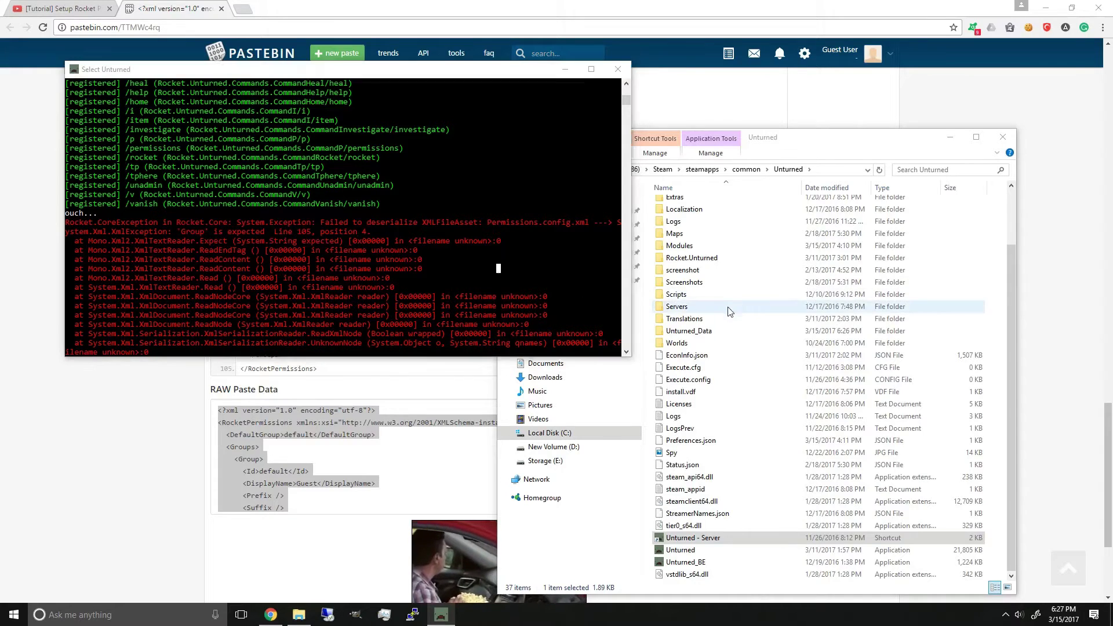
Open Servers > server1 > Rocket > Permissions.config.xml in Notepad++.
{"action": "double_click", "coordinate": [762, 301]}
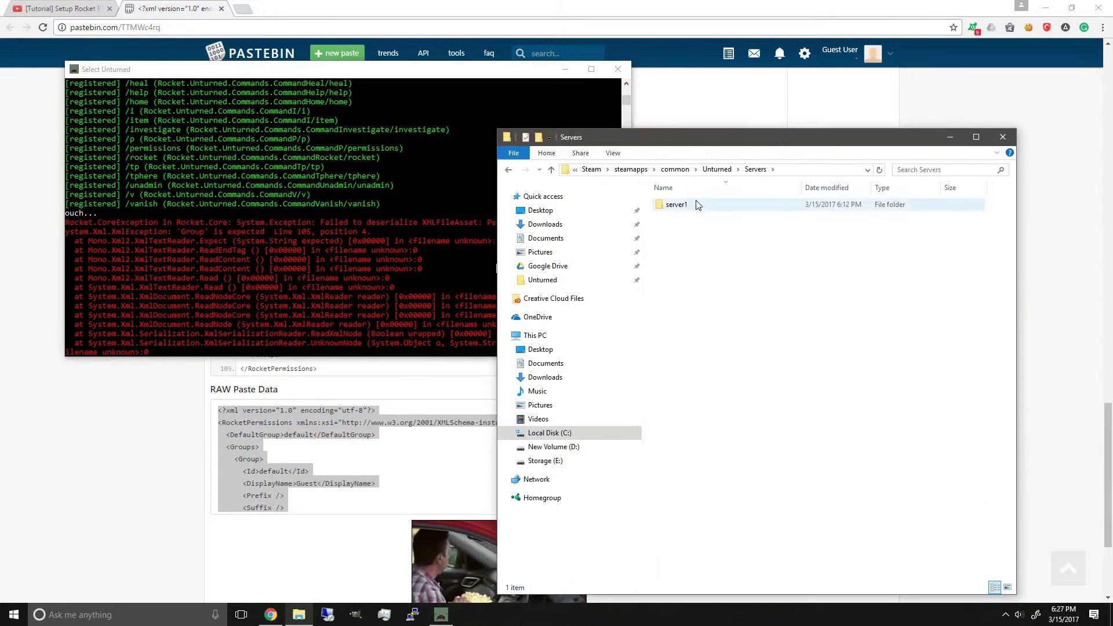
{"action": "double_click", "coordinate": [696, 205]}
{"action": "double_click", "coordinate": [698, 252]}
{"action": "right_click", "coordinate": [695, 250]}
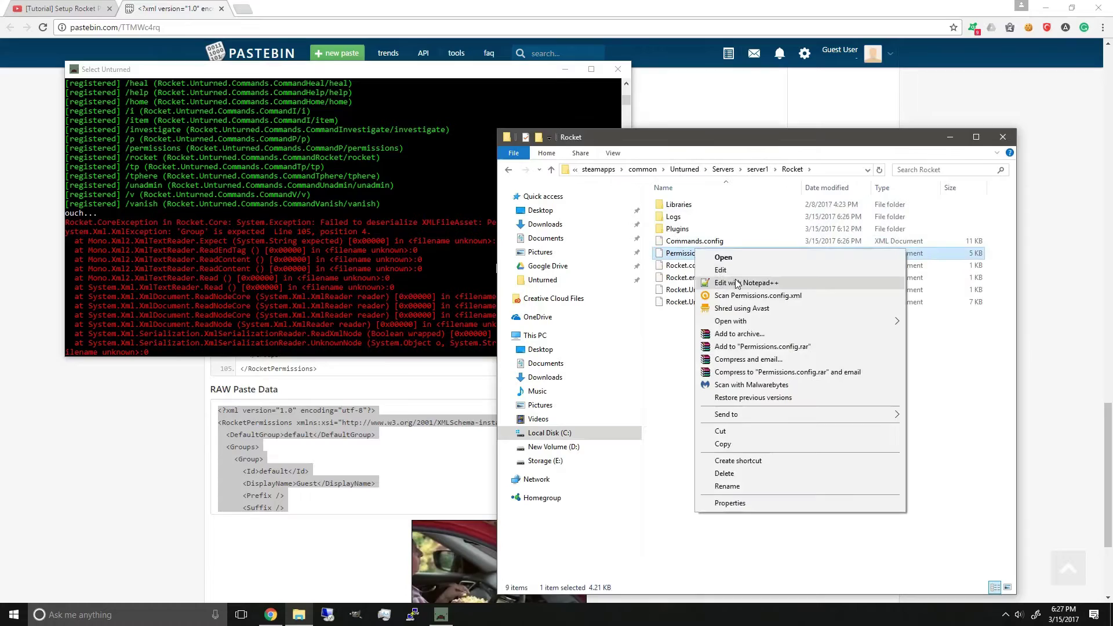
{"action": "left_click", "coordinate": [737, 284]}
Inspect the closing RocketPermissions tag on line 105 and the Groups tag on line 79.
{"action": "scroll", "coordinate": [481, 239], "scroll_direction": "up", "scroll_amount": 8}
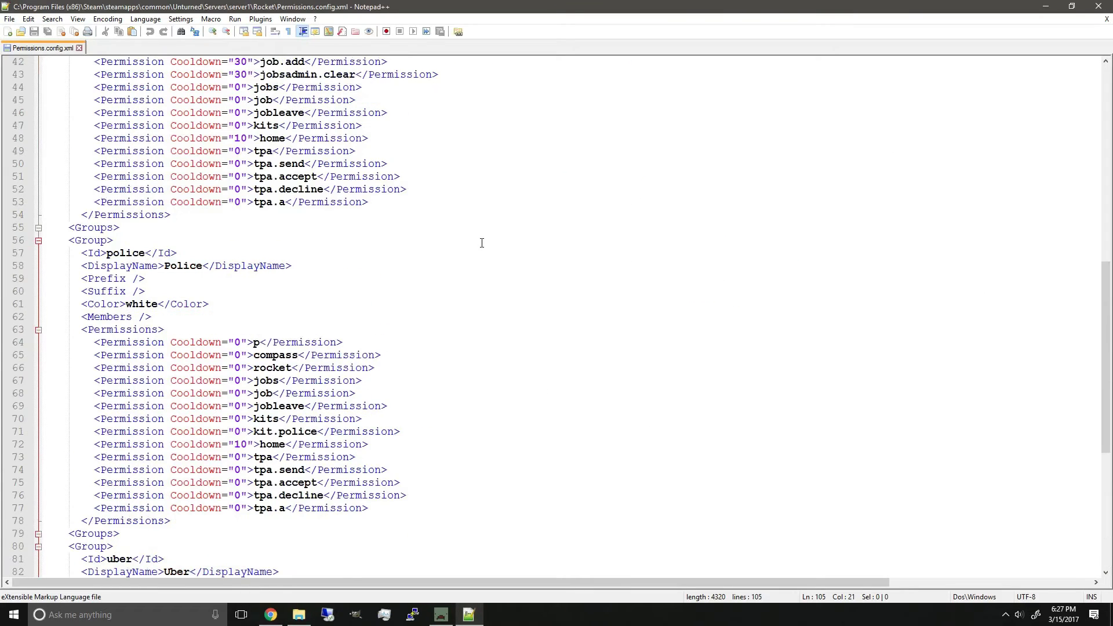
{"action": "scroll", "coordinate": [511, 270], "scroll_direction": "down", "scroll_amount": 8}
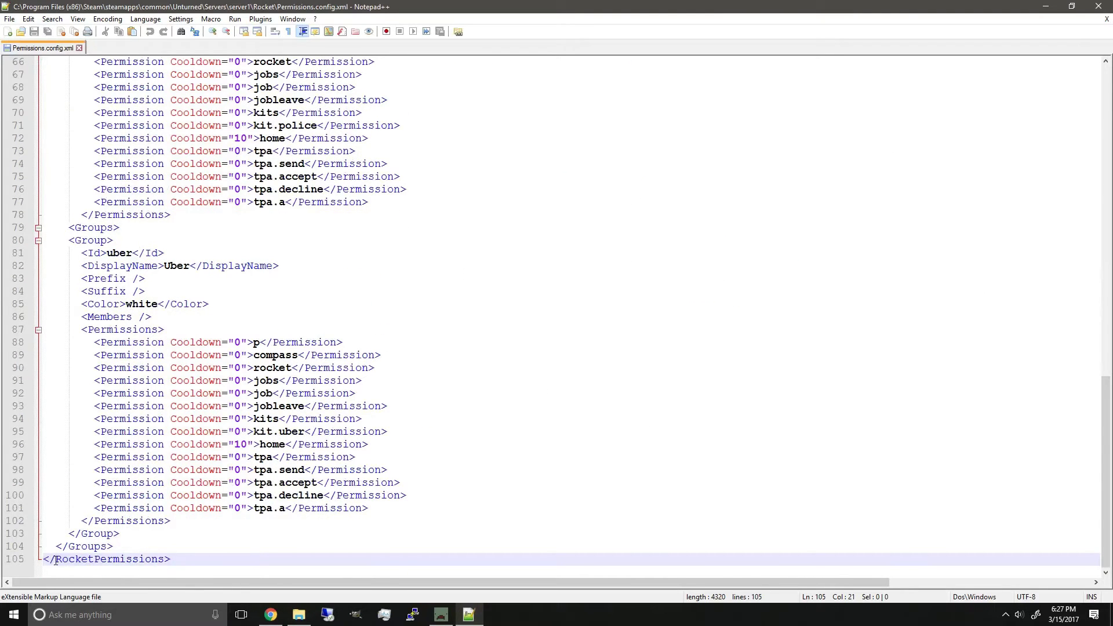
{"action": "left_click", "coordinate": [189, 557]}
{"action": "left_click_drag", "start_coordinate": [55, 559], "coordinate": [83, 558]}
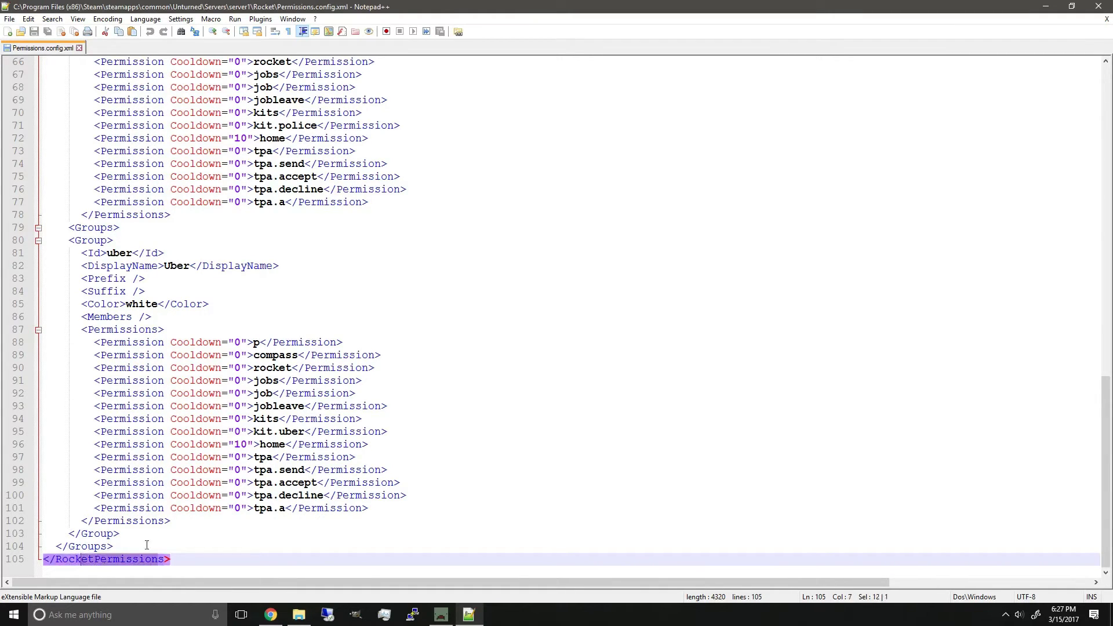
{"action": "key", "text": "End"}
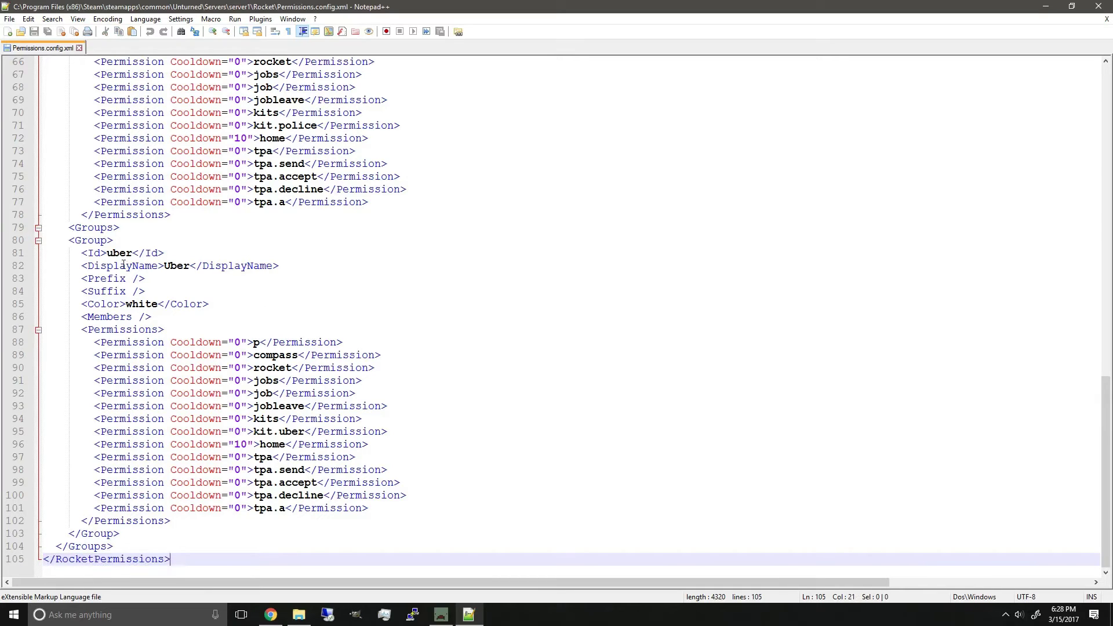
{"action": "double_click", "coordinate": [96, 229]}
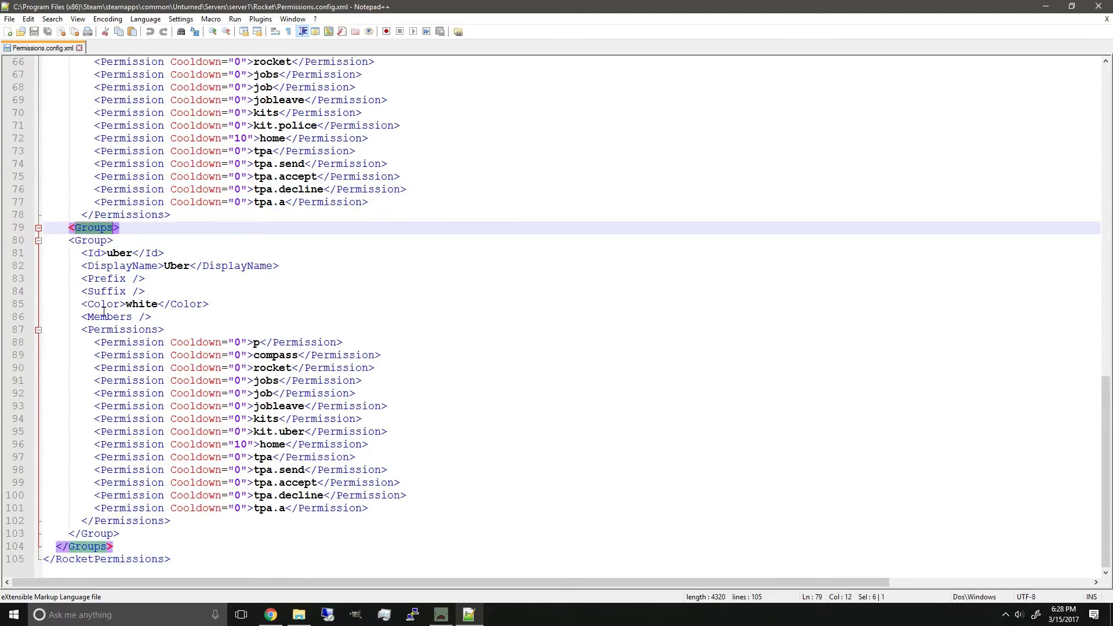
{"action": "left_click", "coordinate": [109, 229]}
{"action": "double_click", "coordinate": [101, 241]}
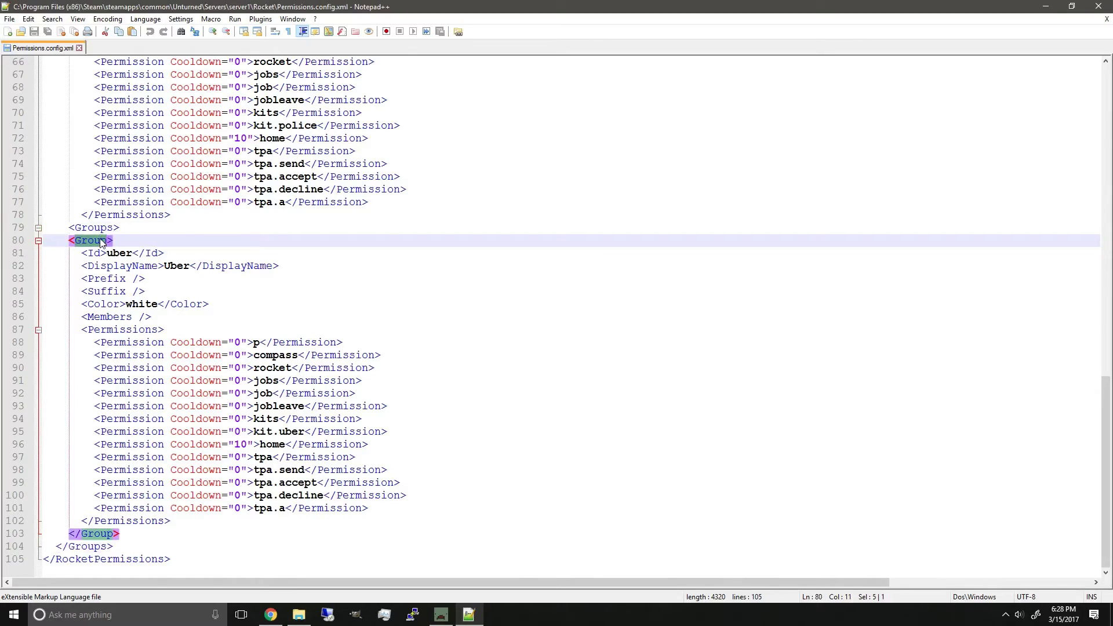
Change the <Groups> tag on line 79 into a closing </Group> tag.
{"action": "left_click", "coordinate": [110, 228]}
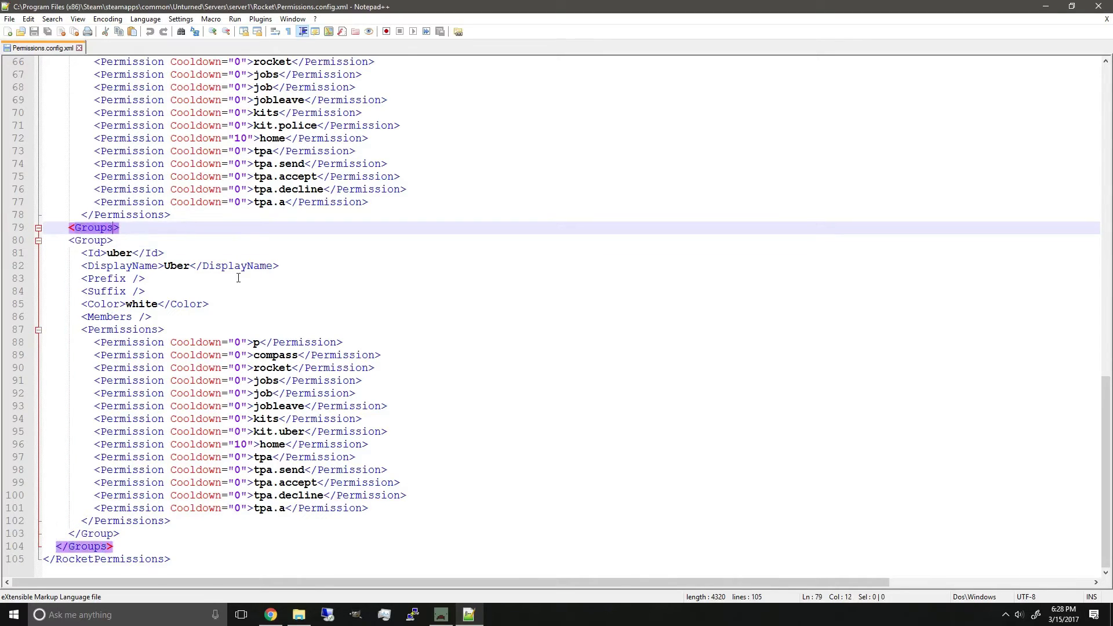
{"action": "key", "text": "BackSpace"}
{"action": "left_click", "coordinate": [75, 229]}
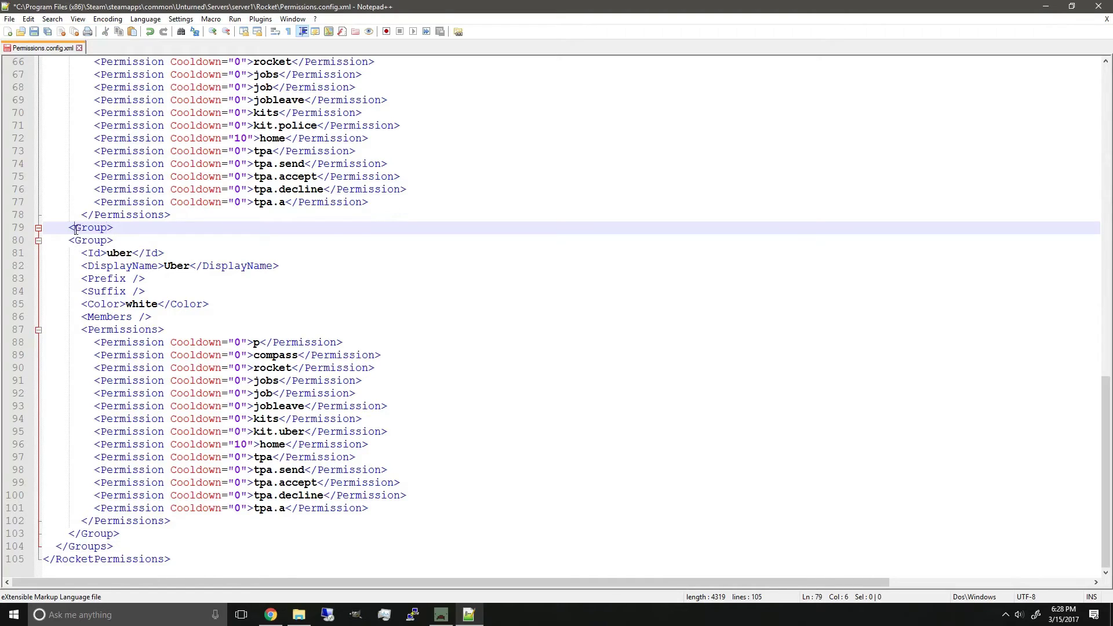
{"action": "scroll", "coordinate": [156, 172], "scroll_direction": "up", "scroll_amount": 8}
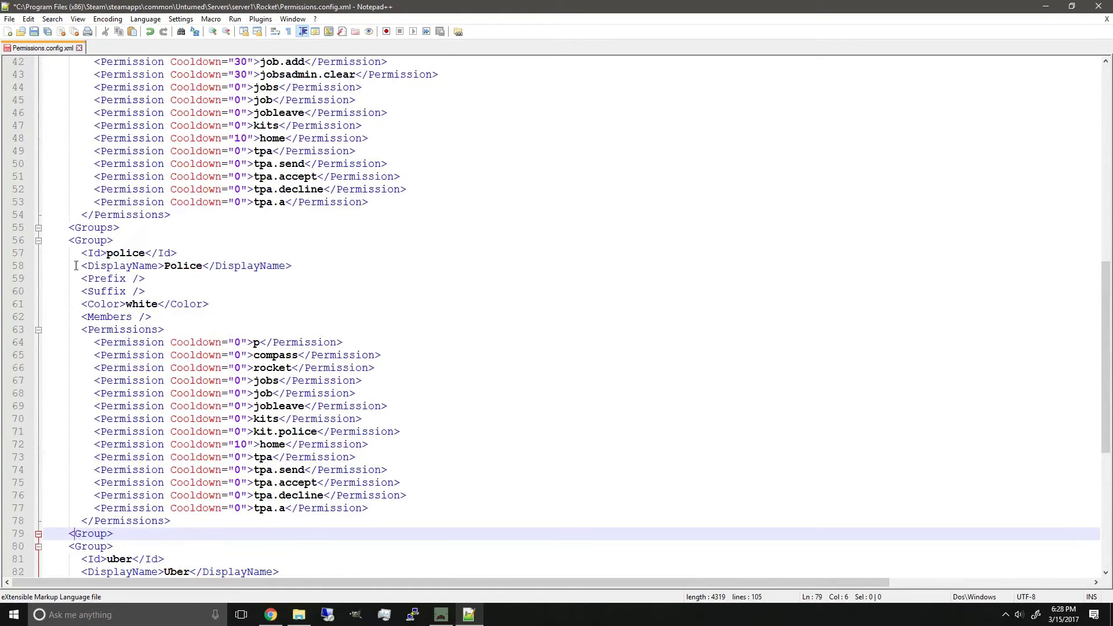
{"action": "scroll", "coordinate": [70, 540], "scroll_direction": "down", "scroll_amount": 1}
{"action": "type", "text": "/"}
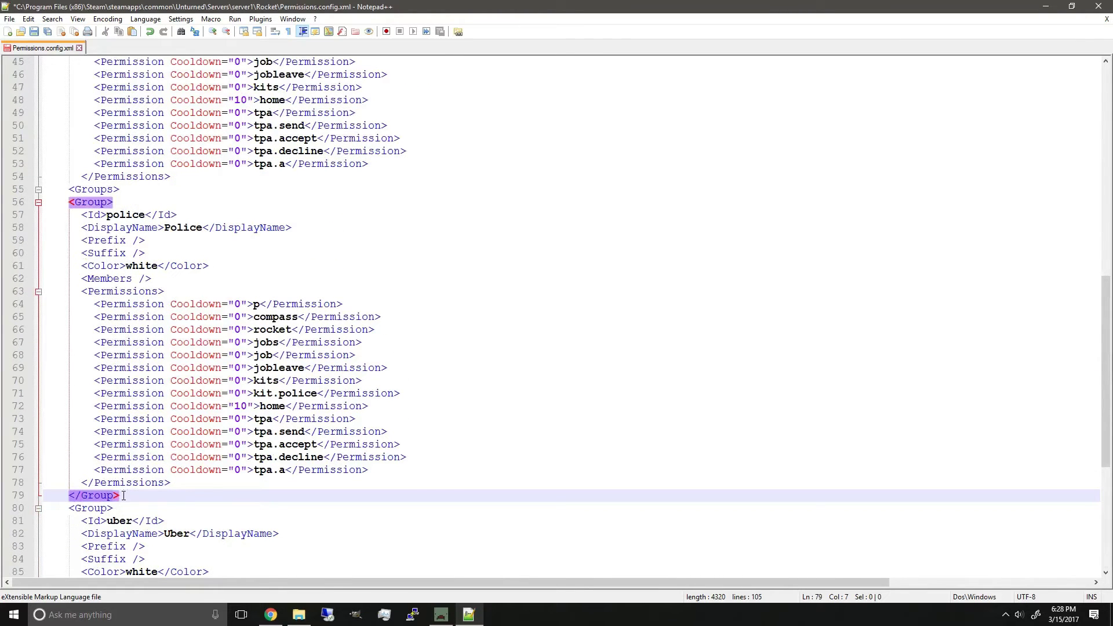
Change the <Groups> tag on line 55 into a closing </Group> tag.
{"action": "left_click_drag", "start_coordinate": [124, 496], "coordinate": [43, 203]}
{"action": "scroll", "coordinate": [134, 349], "scroll_direction": "up", "scroll_amount": 5}
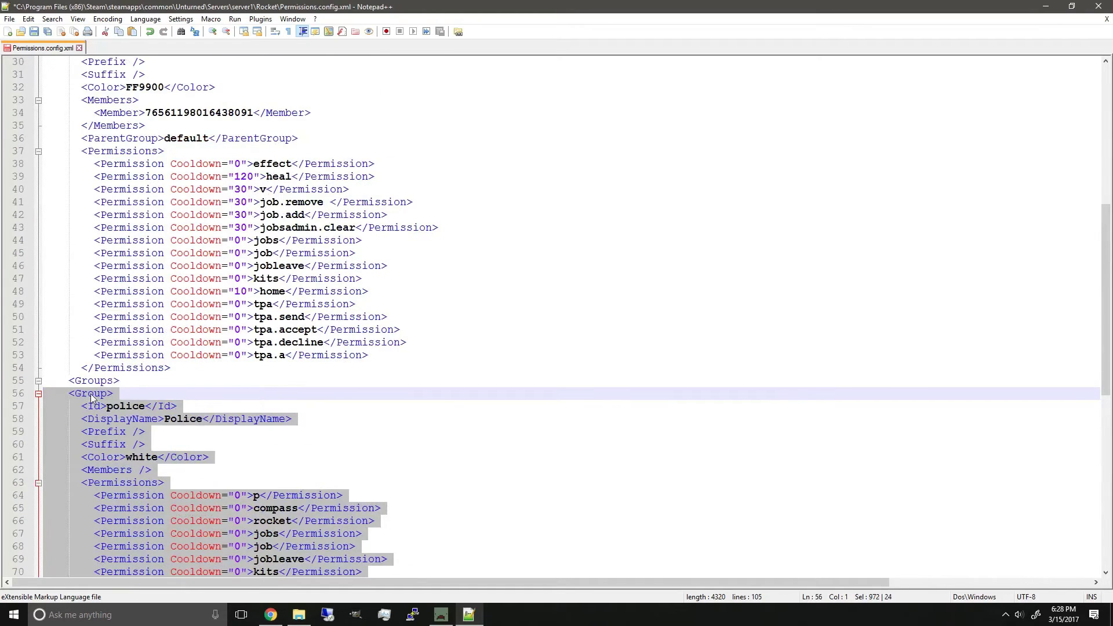
{"action": "scroll", "coordinate": [87, 400], "scroll_direction": "up", "scroll_amount": 3}
{"action": "left_click", "coordinate": [164, 484]}
{"action": "left_click", "coordinate": [163, 490]}
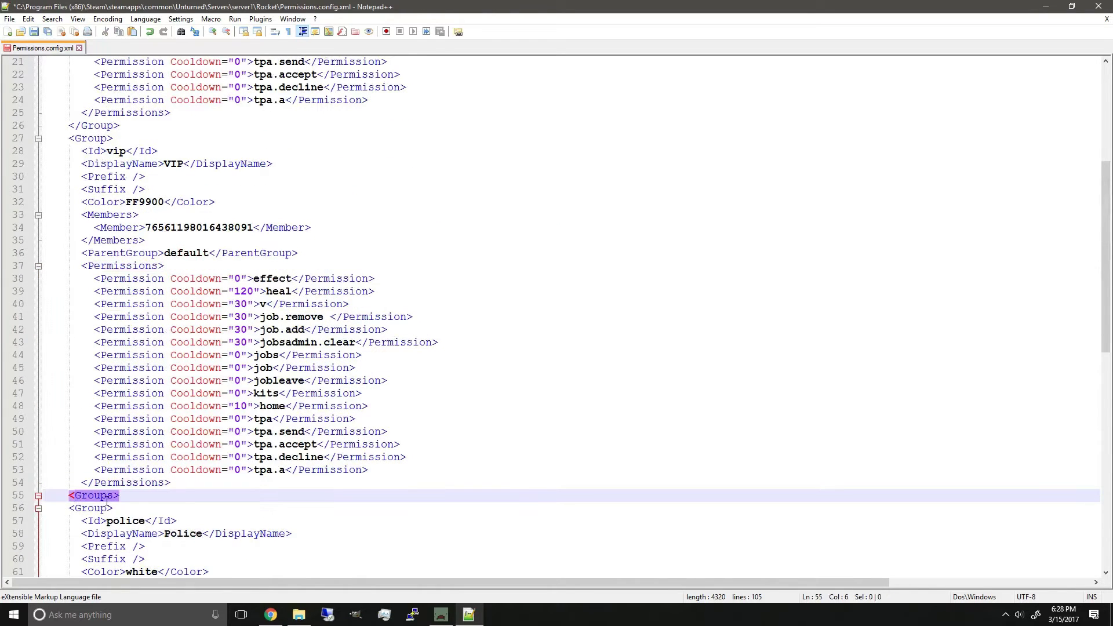
{"action": "key", "text": "BackSpace"}
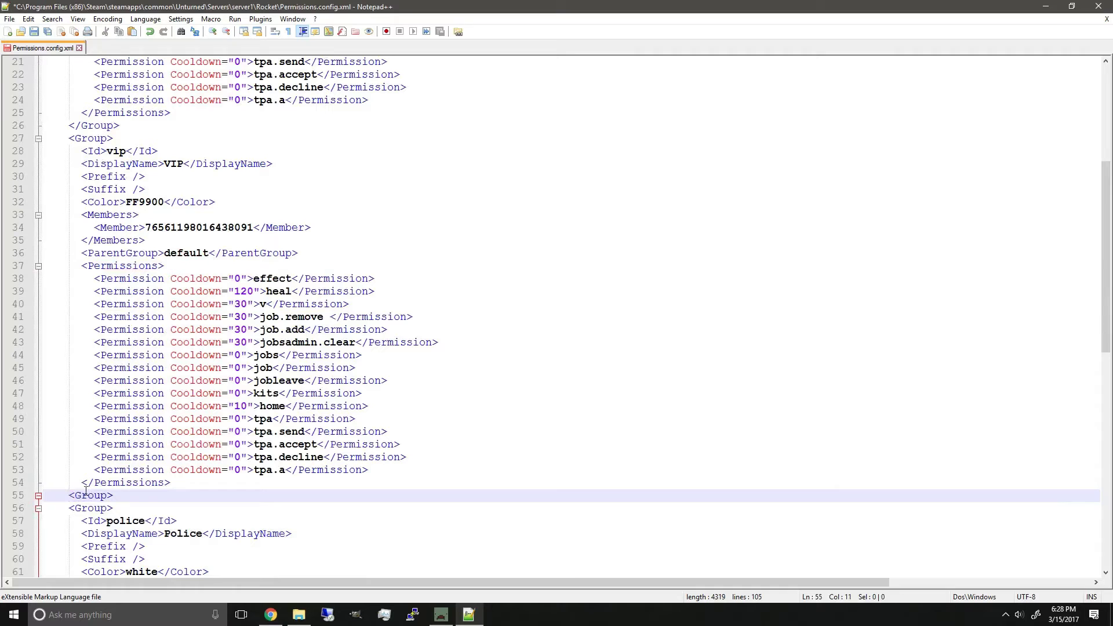
{"action": "left_click", "coordinate": [76, 496]}
{"action": "type", "text": "/"}
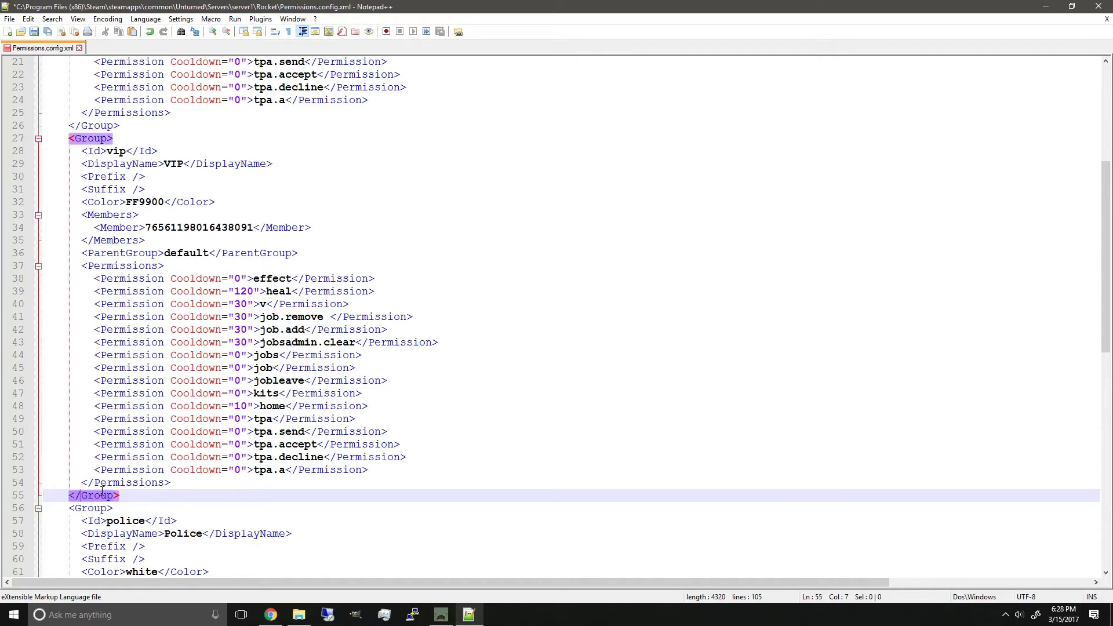
Check the vip group's opening tag on line 27, then save and close the file.
{"action": "scroll", "coordinate": [102, 492], "scroll_direction": "up", "scroll_amount": 7}
{"action": "left_click", "coordinate": [163, 406]}
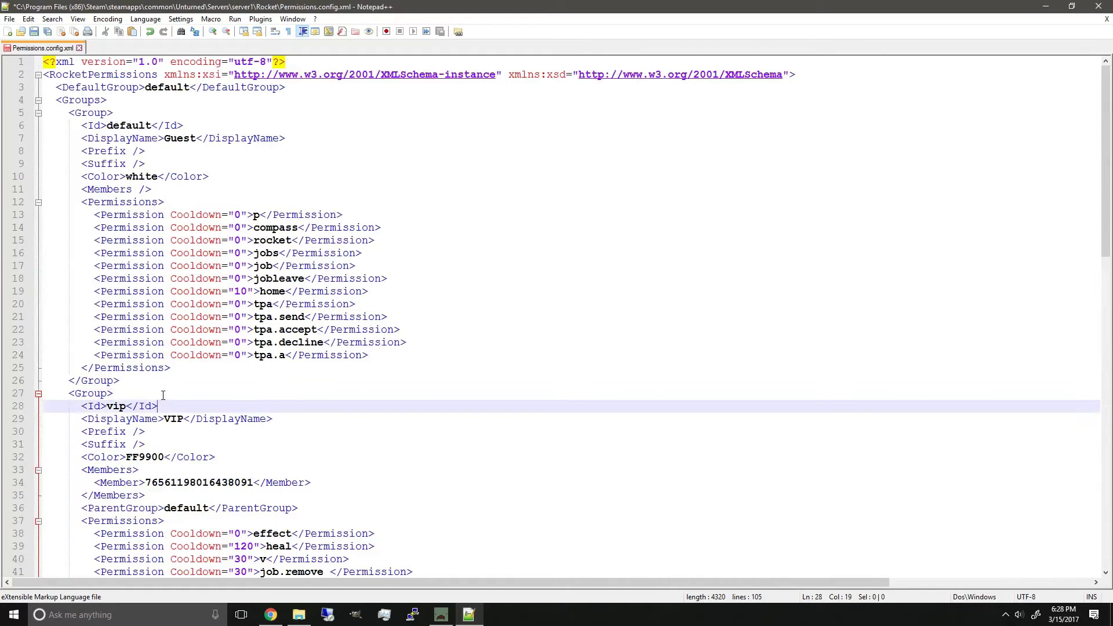
{"action": "left_click", "coordinate": [102, 393]}
{"action": "scroll", "coordinate": [179, 361], "scroll_direction": "down", "scroll_amount": 20}
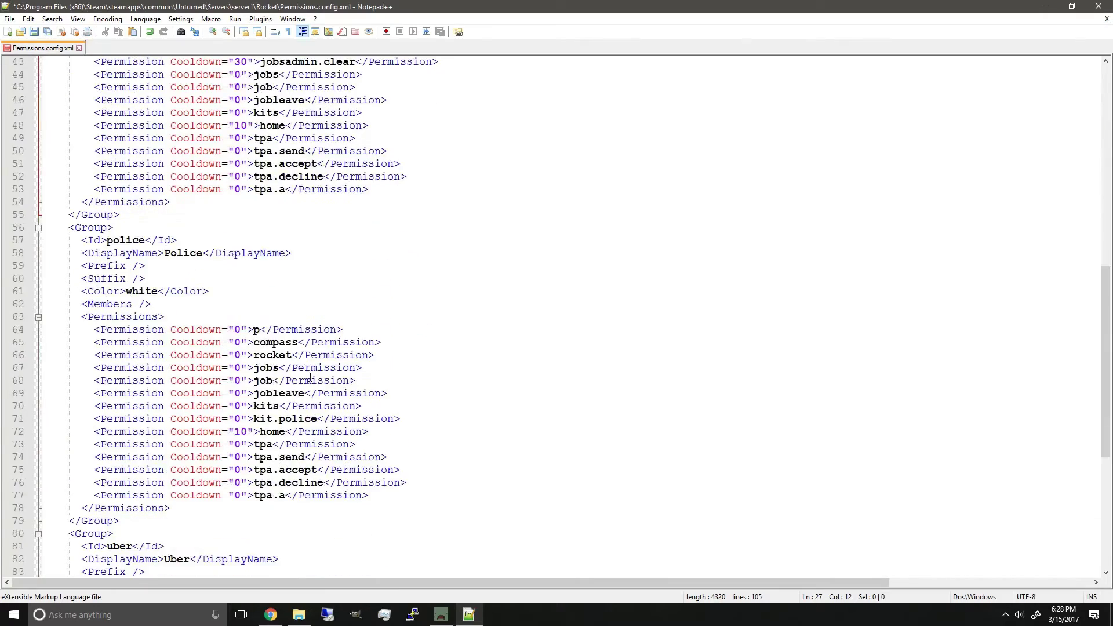
{"action": "key", "text": "ctrl+s"}
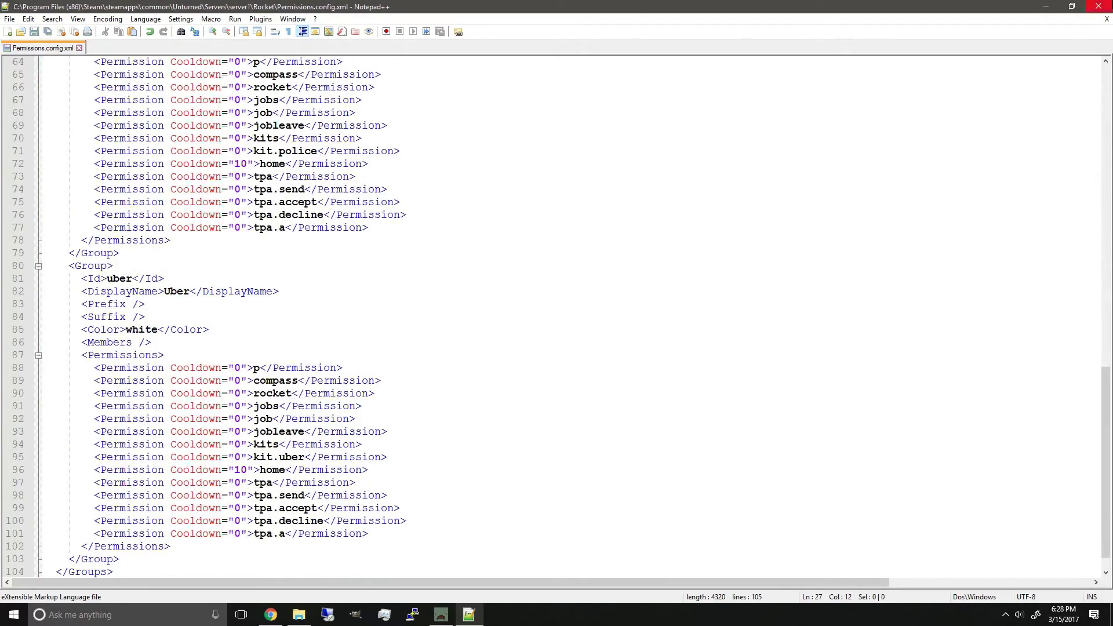
{"action": "key", "text": "alt+F4"}
Return to the Unturned install folder and relaunch the Unturned - Server shortcut.
{"action": "left_click", "coordinate": [508, 172]}
{"action": "left_click", "coordinate": [508, 172]}
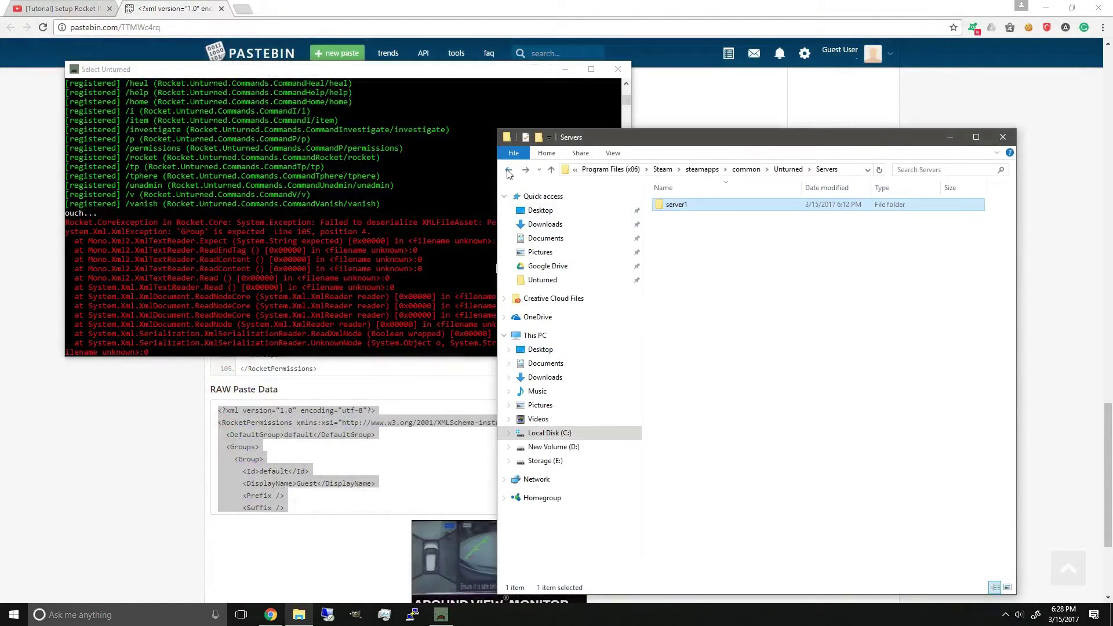
{"action": "left_click", "coordinate": [509, 173]}
{"action": "left_click", "coordinate": [280, 239]}
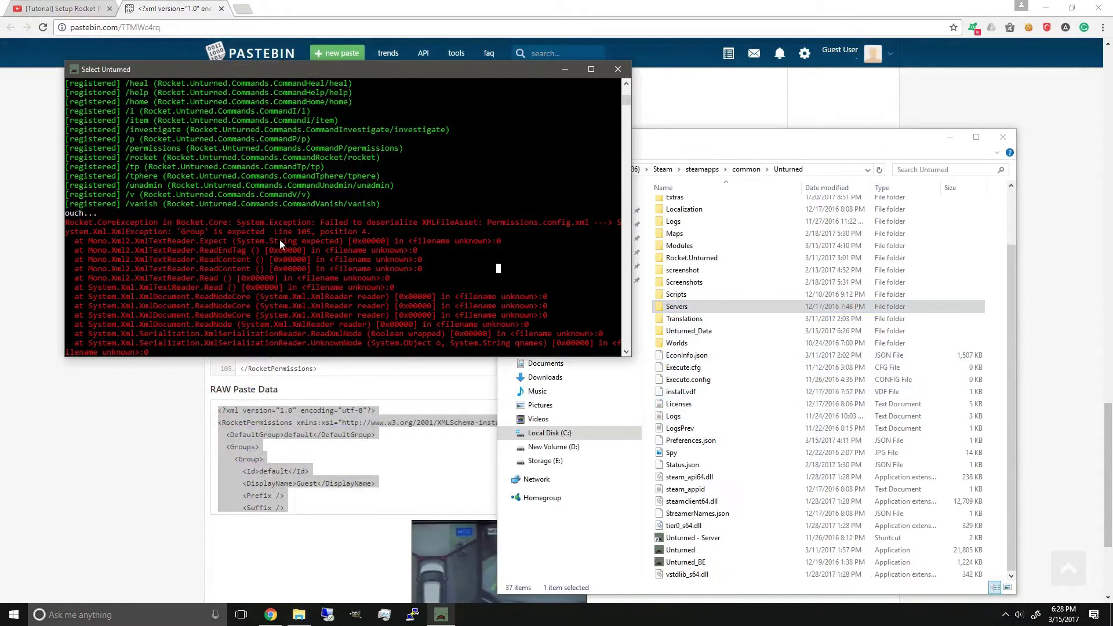
{"action": "key", "text": "Escape"}
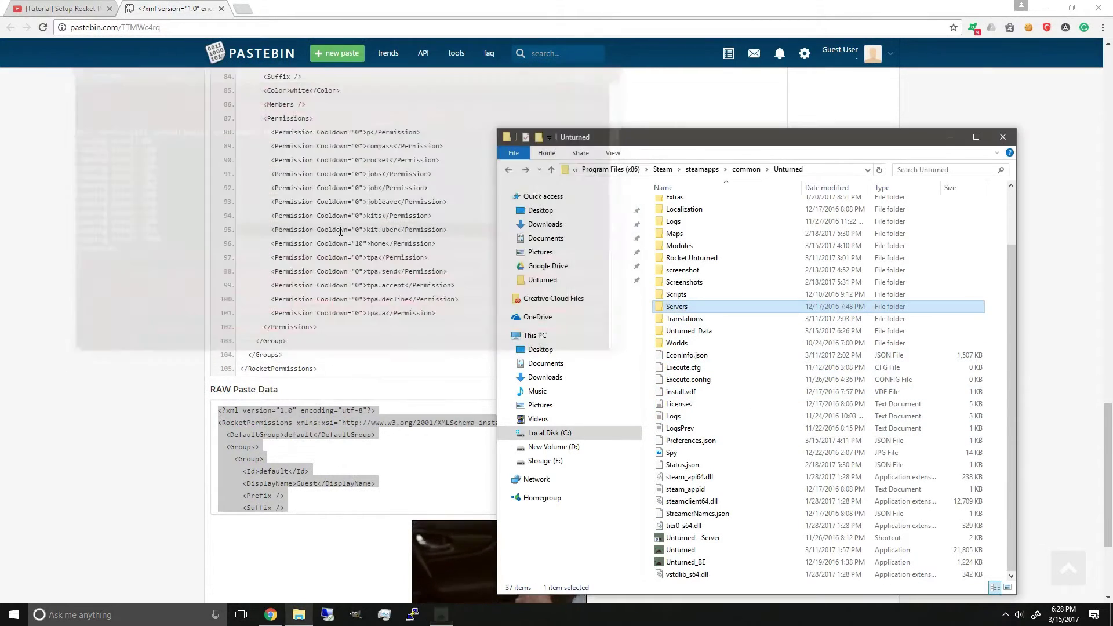
{"action": "left_click", "coordinate": [693, 538]}
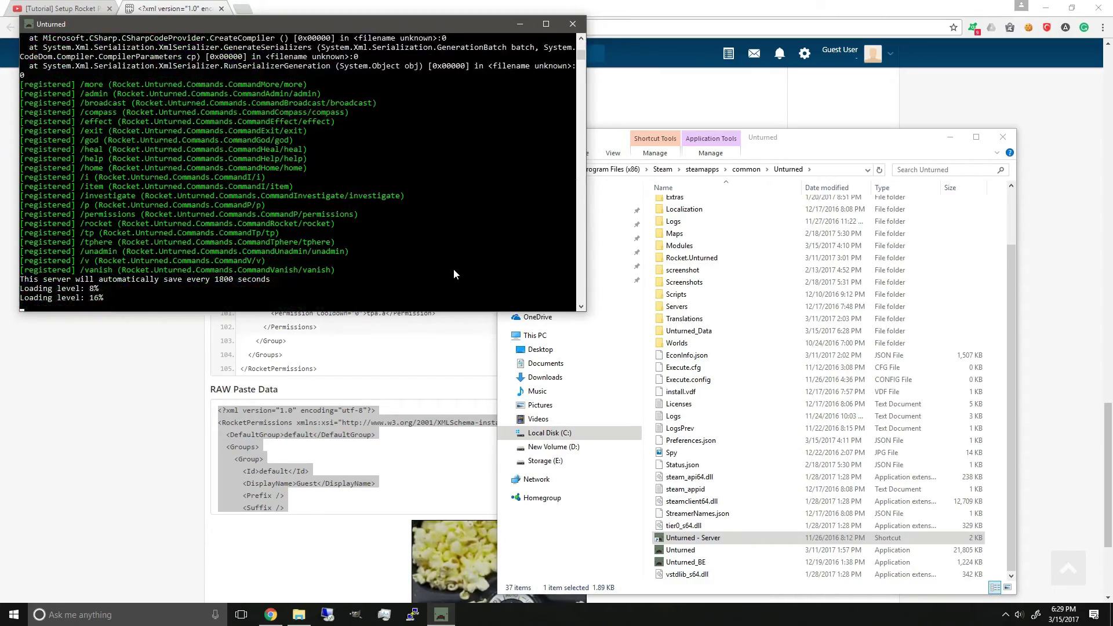
Stop the running server with the shutdown command.
{"action": "scroll", "coordinate": [455, 272], "scroll_direction": "up", "scroll_amount": 9}
{"action": "scroll", "coordinate": [459, 272], "scroll_direction": "up", "scroll_amount": 3}
{"action": "scroll", "coordinate": [458, 278], "scroll_direction": "down", "scroll_amount": 7}
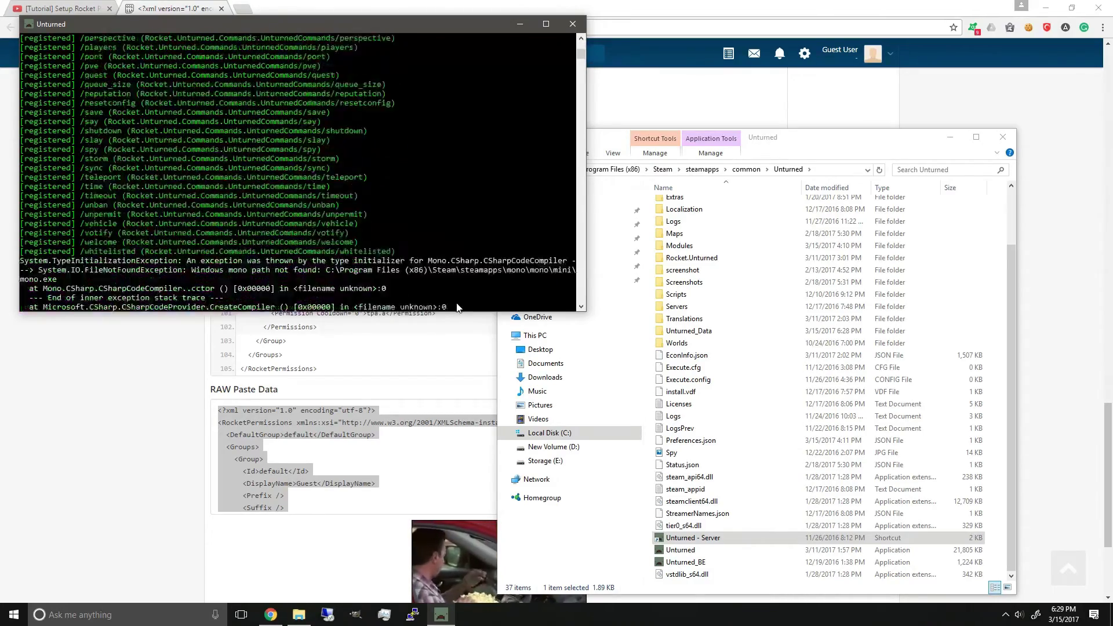
{"action": "scroll", "coordinate": [455, 306], "scroll_direction": "down", "scroll_amount": 7}
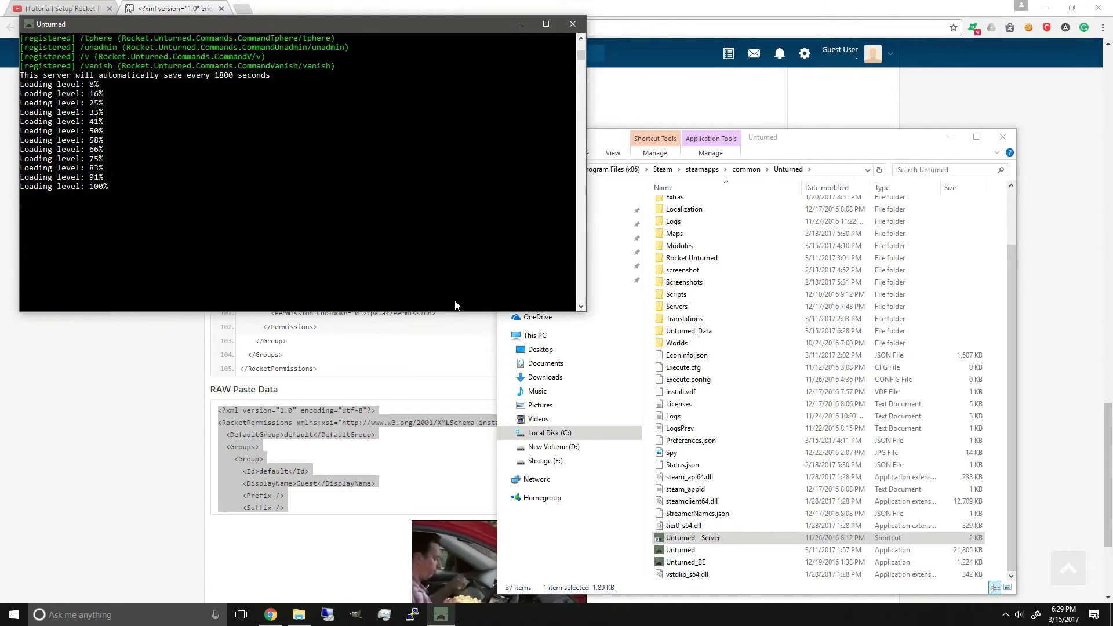
{"action": "type", "text": "shut"}
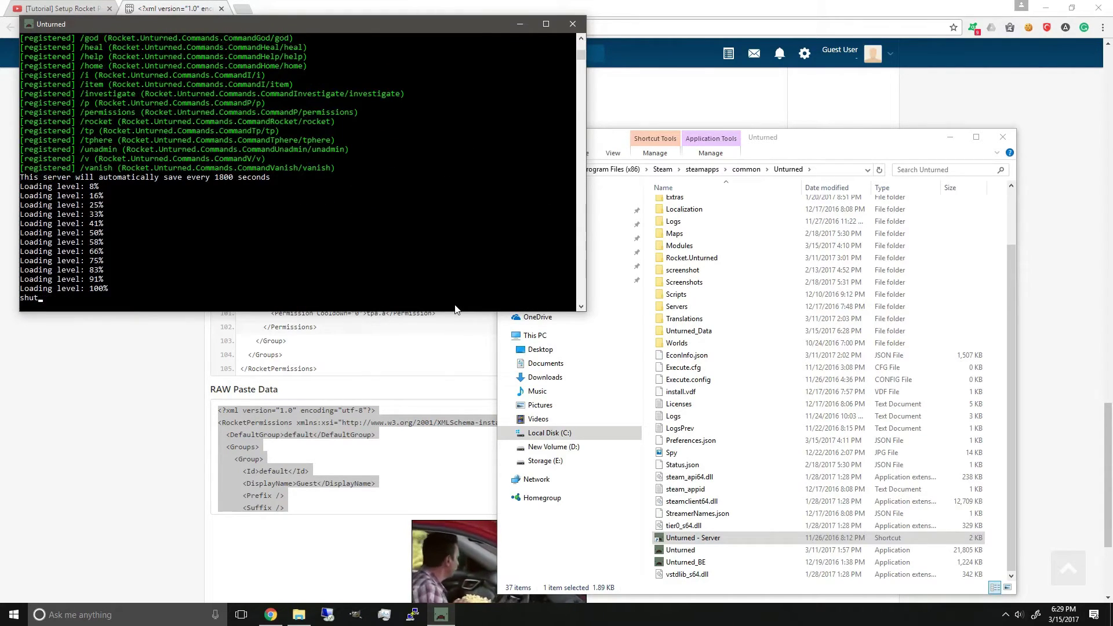
{"action": "type", "text": "down"}
{"action": "key", "text": "Return"}
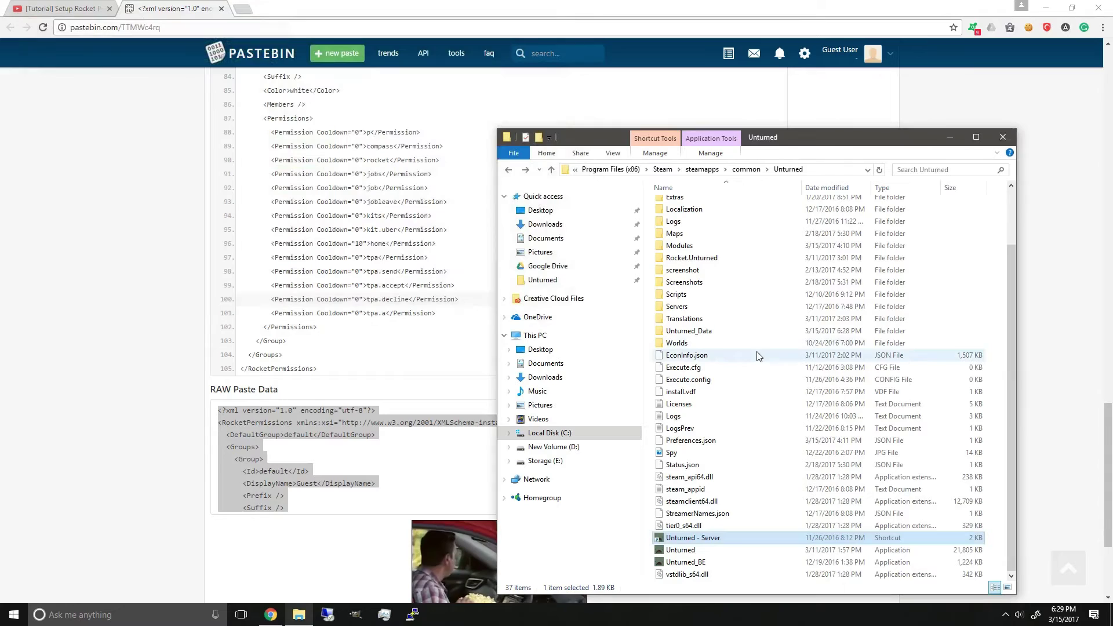
Open a commenter's Pastebin link from the YouTube tutorial's comments.
{"action": "left_click", "coordinate": [65, 9]}
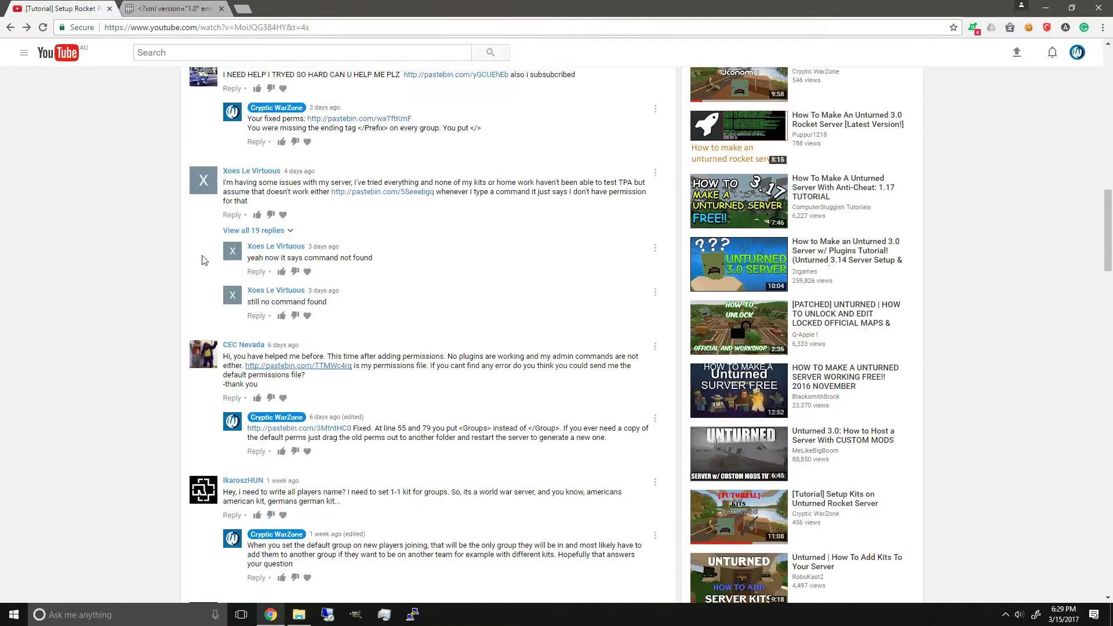
{"action": "scroll", "coordinate": [204, 258], "scroll_direction": "up", "scroll_amount": 2}
{"action": "scroll", "coordinate": [171, 263], "scroll_direction": "down", "scroll_amount": 6}
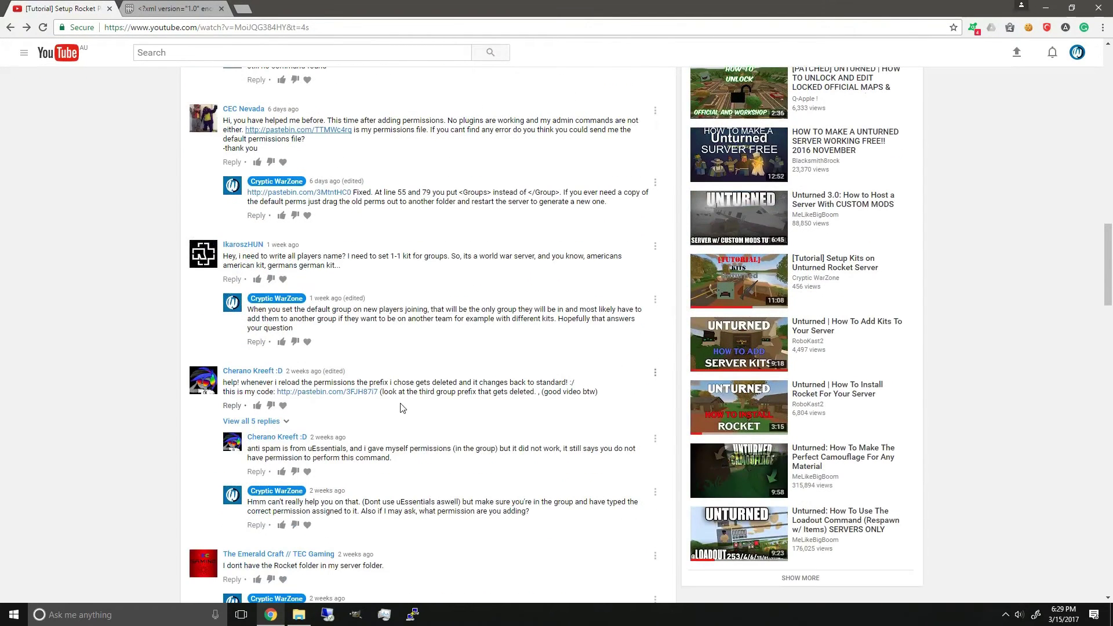
{"action": "right_click", "coordinate": [334, 394]}
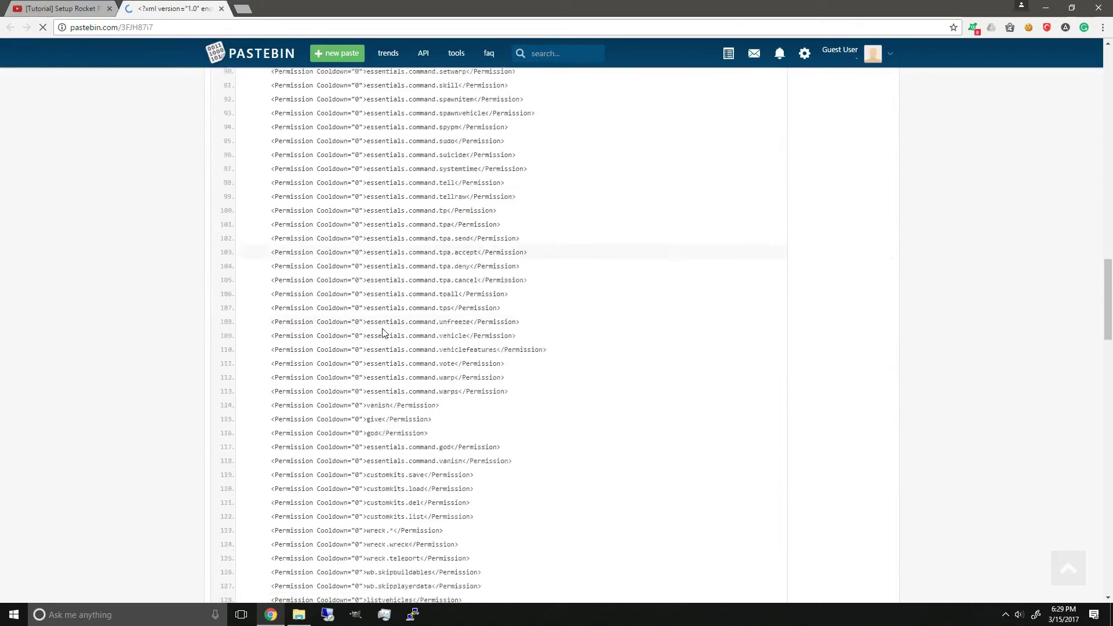
{"action": "scroll", "coordinate": [383, 335], "scroll_direction": "down", "scroll_amount": 10}
Select all of the RAW Paste Data permissions XML.
{"action": "left_click", "coordinate": [363, 264]}
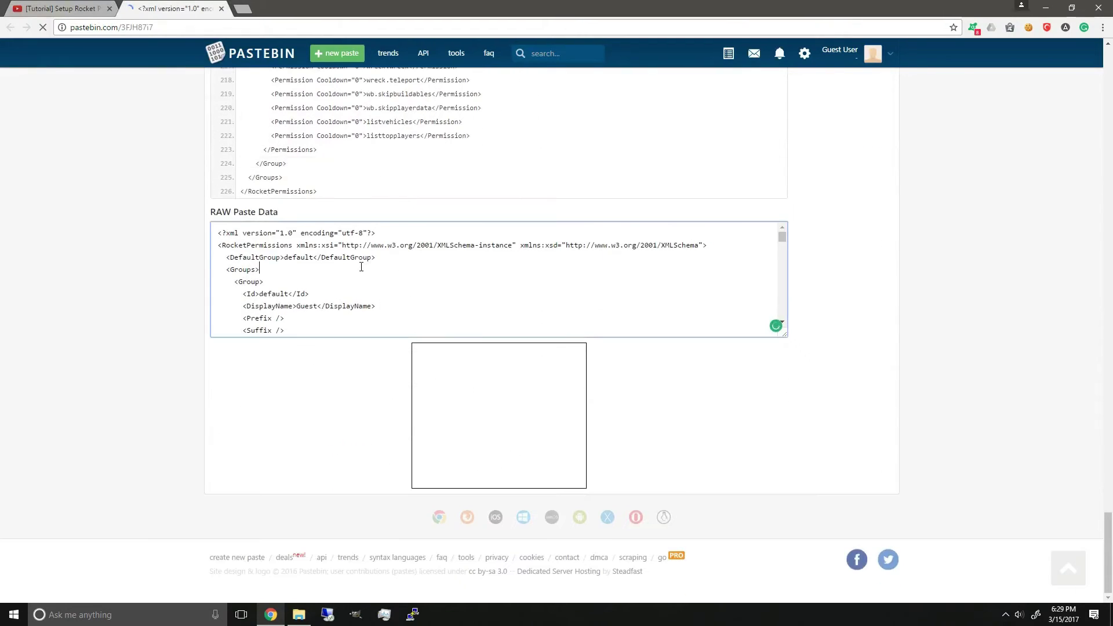
{"action": "key", "text": "ctrl+a"}
{"action": "left_click", "coordinate": [313, 293]}
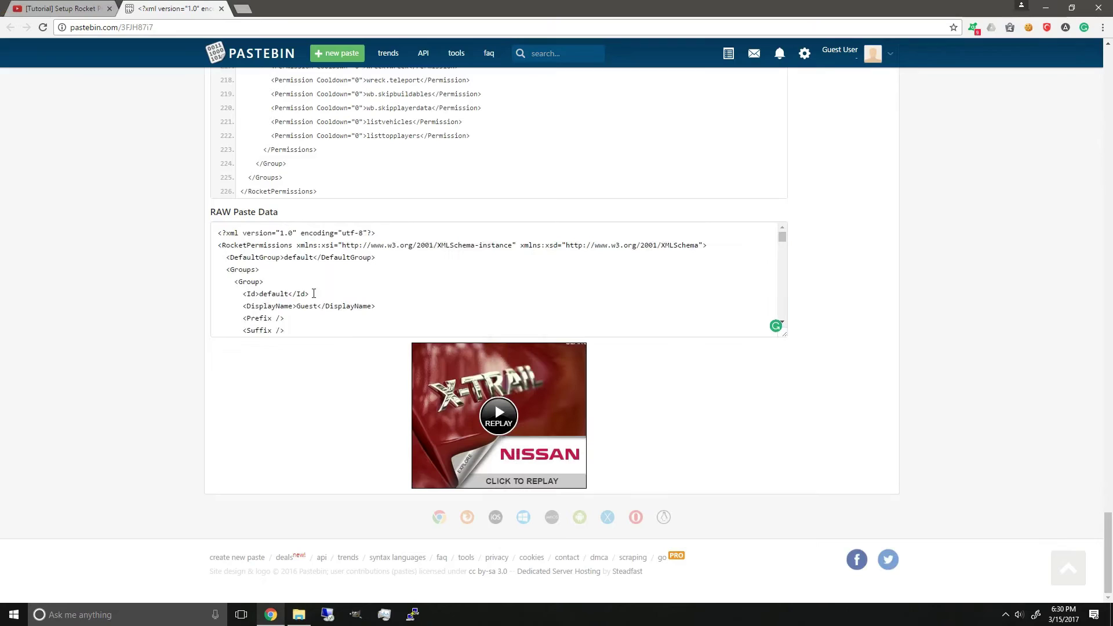
{"action": "key", "text": "ctrl+a"}
Paste the copied XML into server1's Permissions.config.xml, then save and close it.
{"action": "key", "text": "alt+Tab"}
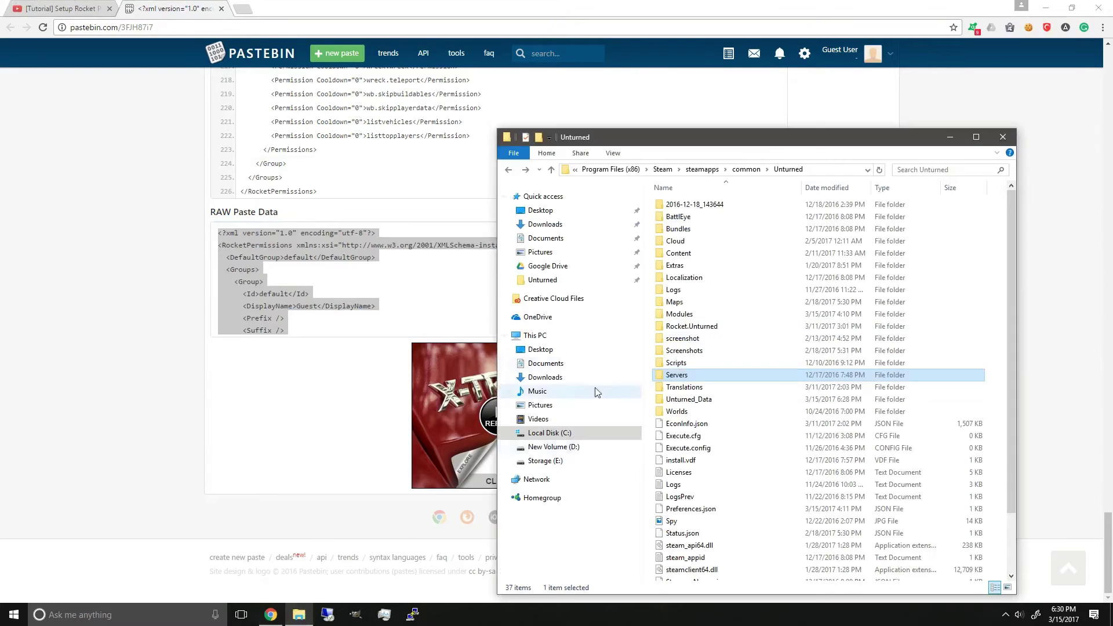
{"action": "double_click", "coordinate": [696, 376]}
{"action": "double_click", "coordinate": [682, 205]}
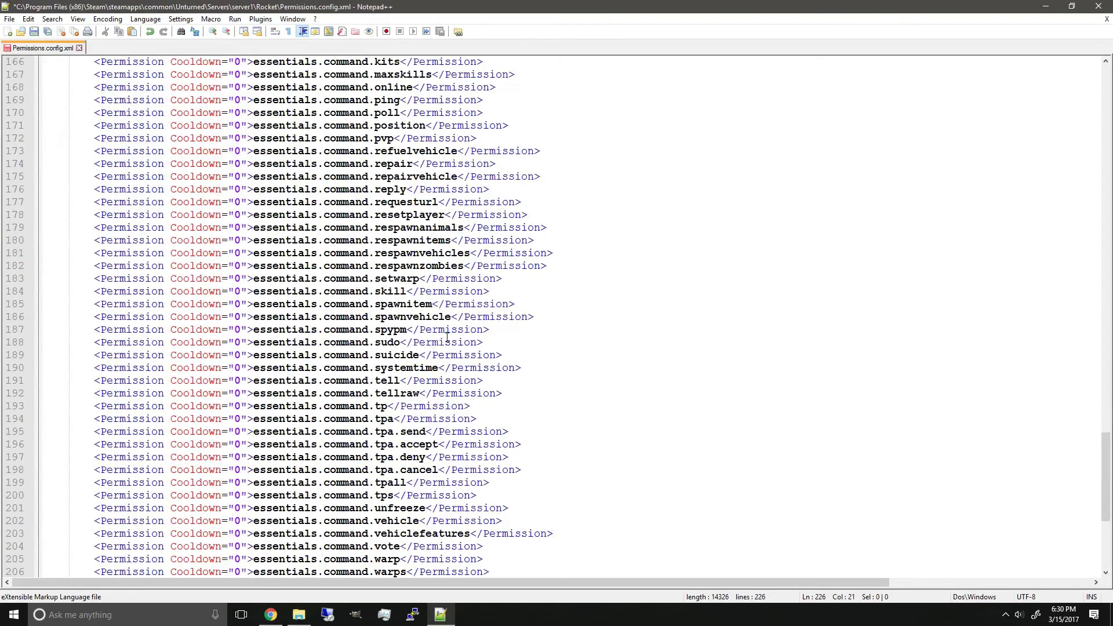
{"action": "left_click", "coordinate": [34, 31]}
{"action": "key", "text": "alt+F4"}
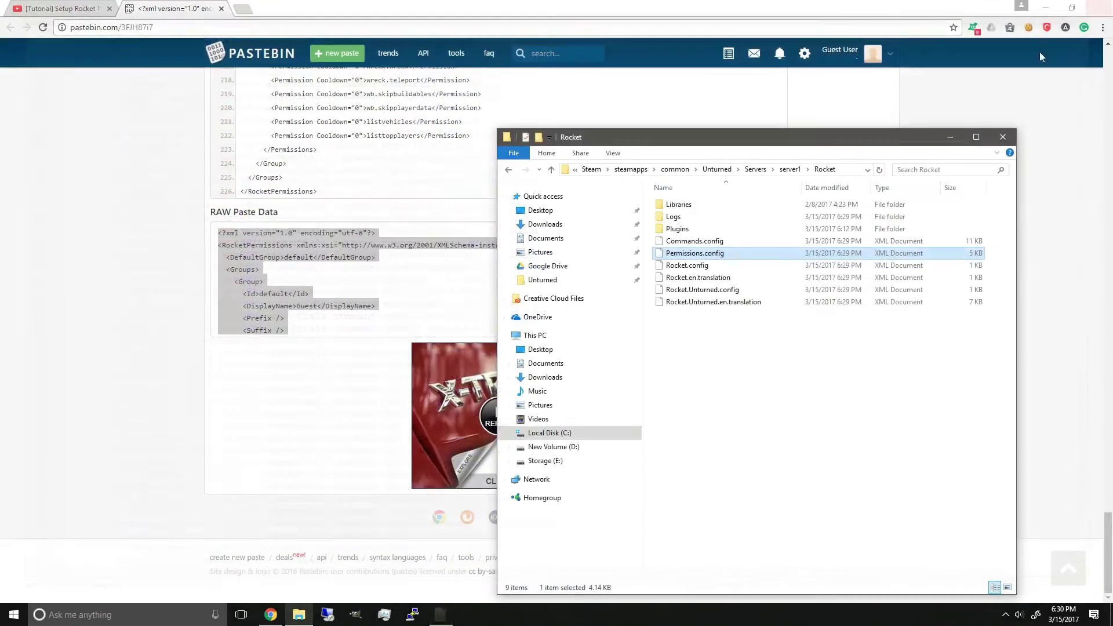
Go back to the Unturned folder and launch the Unturned server.
{"action": "left_click", "coordinate": [684, 169]}
{"action": "scroll", "coordinate": [675, 511], "scroll_direction": "down", "scroll_amount": 2}
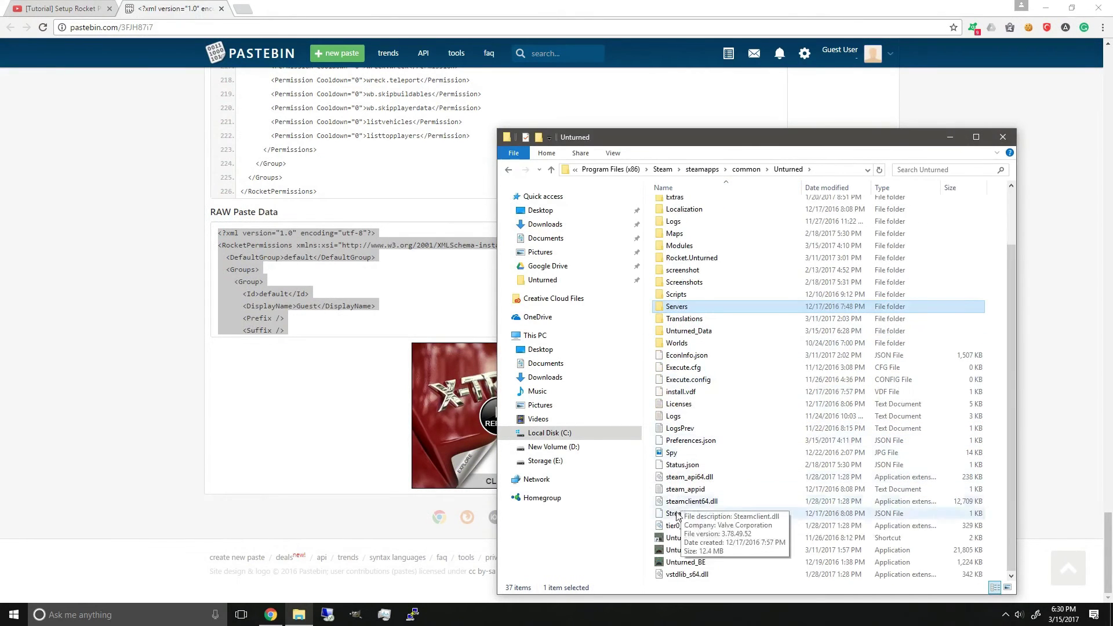
{"action": "double_click", "coordinate": [672, 538]}
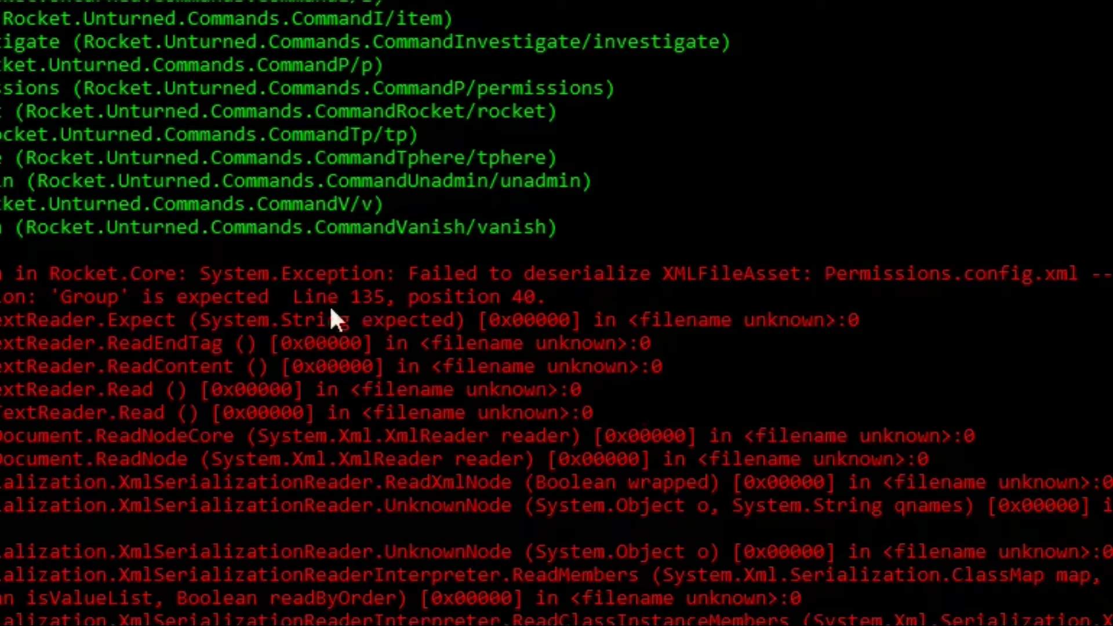
Note the 'Group' error at line 135, then bring up options for server1 > Rocket > Permissions.config.xml.
{"action": "double_click", "coordinate": [87, 298]}
{"action": "double_click", "coordinate": [385, 297]}
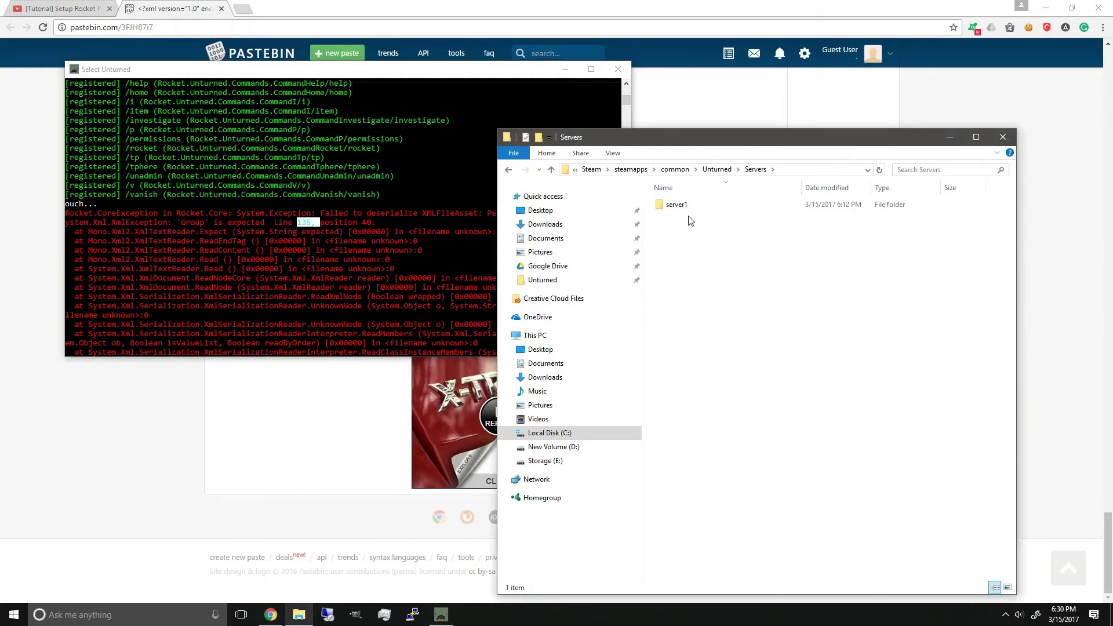
{"action": "double_click", "coordinate": [687, 210]}
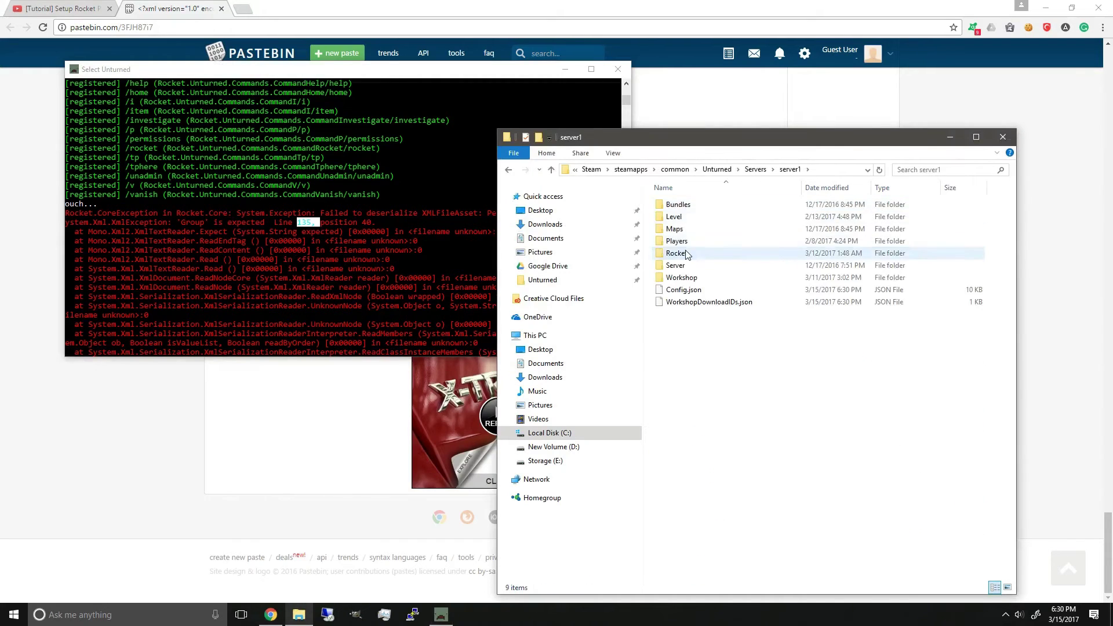
{"action": "double_click", "coordinate": [676, 253]}
{"action": "right_click", "coordinate": [695, 253]}
Open Permissions.config.xml in Notepad++ and find the Owner group's Prefix on line 135.
{"action": "left_click", "coordinate": [748, 295]}
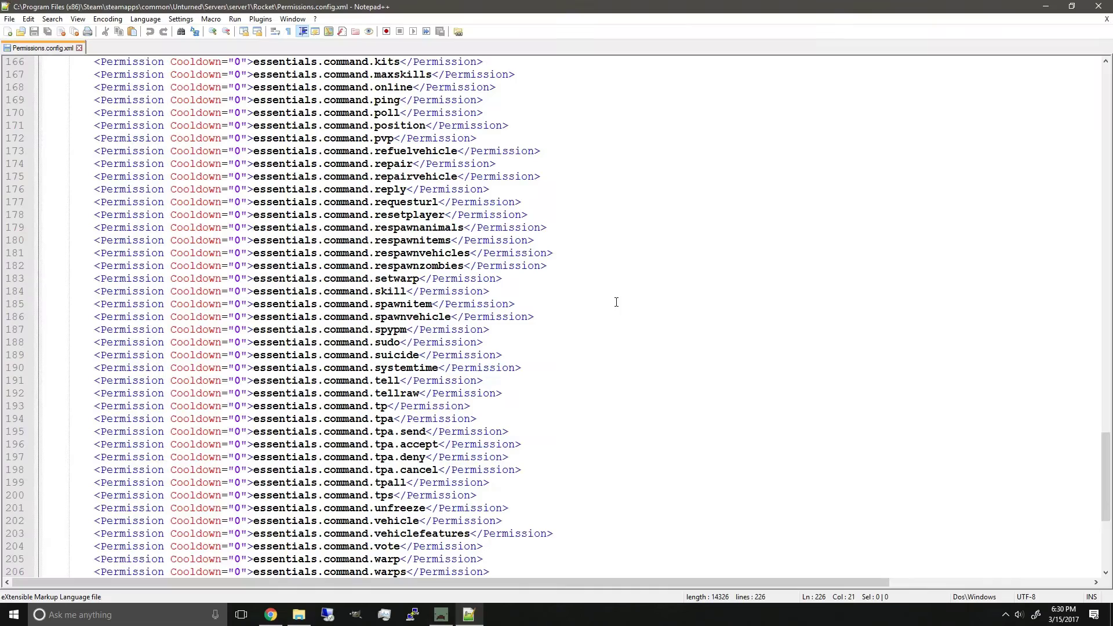
{"action": "scroll", "coordinate": [526, 259], "scroll_direction": "down", "scroll_amount": 7}
{"action": "scroll", "coordinate": [531, 265], "scroll_direction": "up", "scroll_amount": 20}
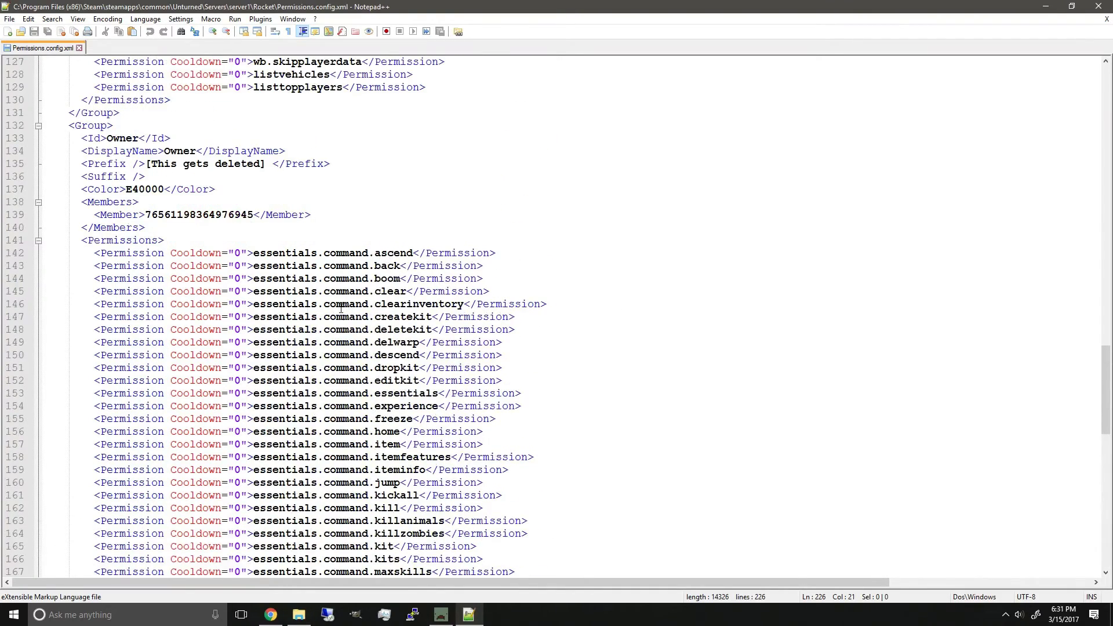
{"action": "scroll", "coordinate": [140, 238], "scroll_direction": "up", "scroll_amount": 2}
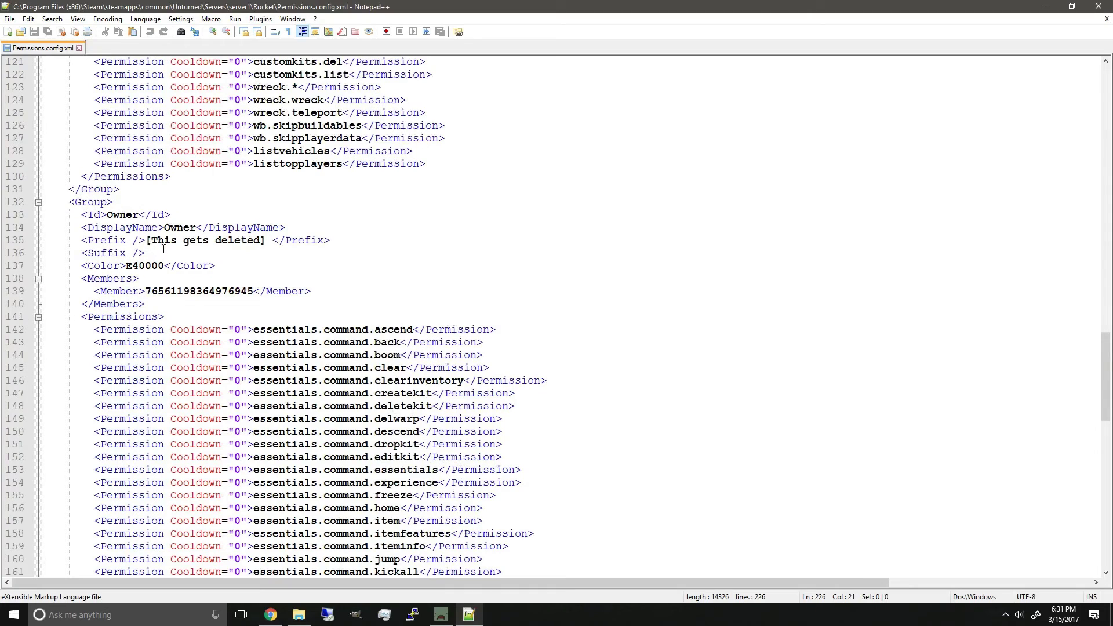
{"action": "left_click", "coordinate": [163, 249]}
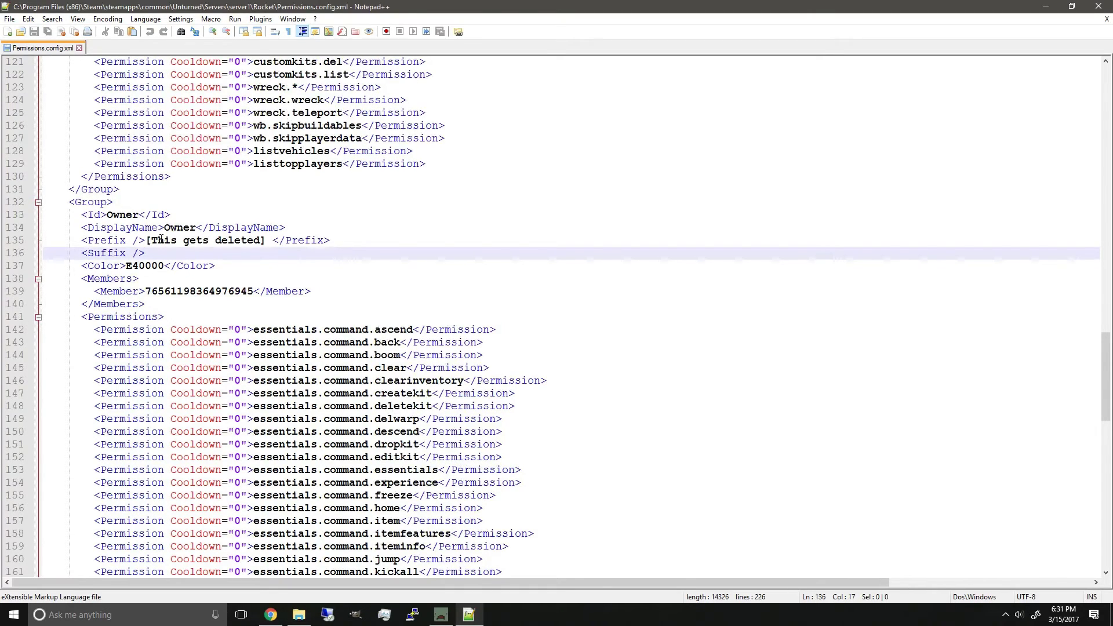
{"action": "left_click", "coordinate": [147, 242]}
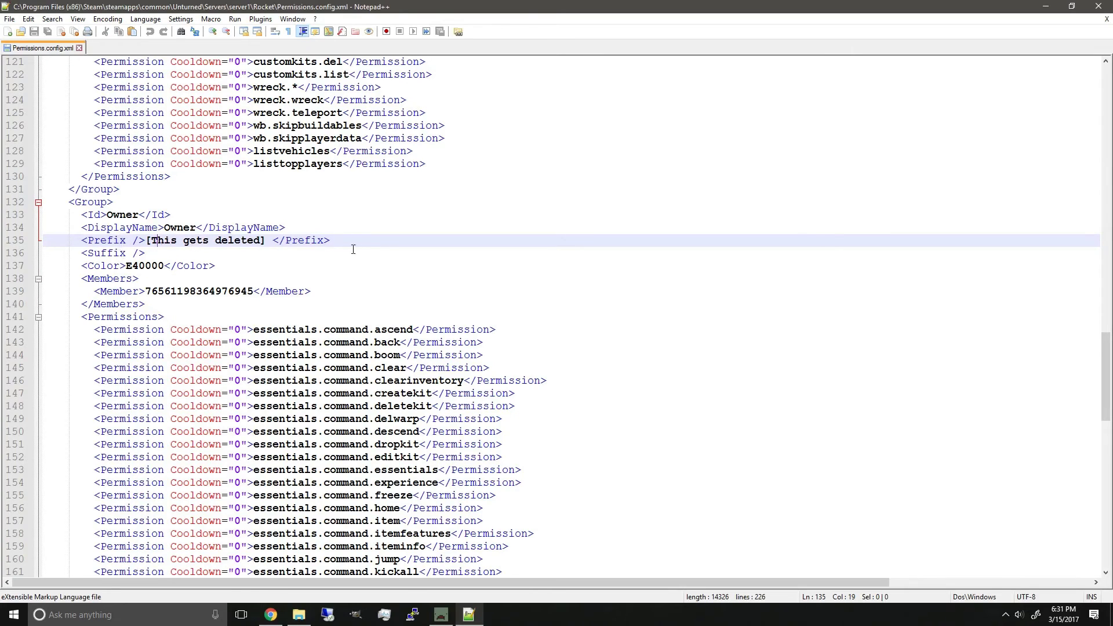
Replace the stray ' />' after <Prefix with '>', save, and close Notepad++.
{"action": "left_click_drag", "start_coordinate": [124, 240], "coordinate": [148, 242]}
{"action": "key", "text": "Delete"}
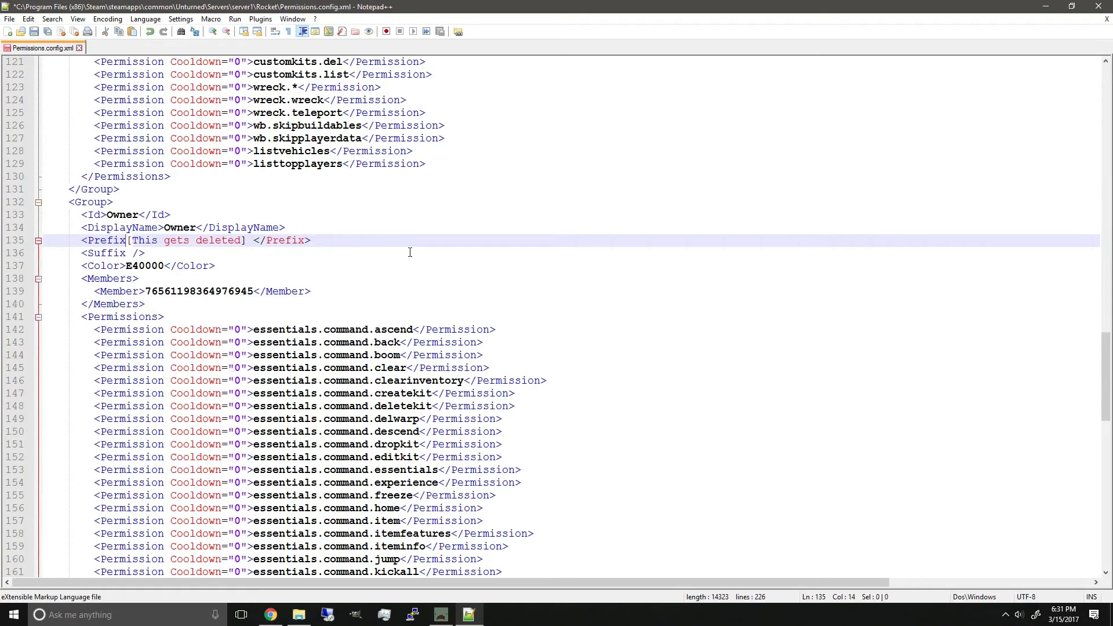
{"action": "type", "text": ">"}
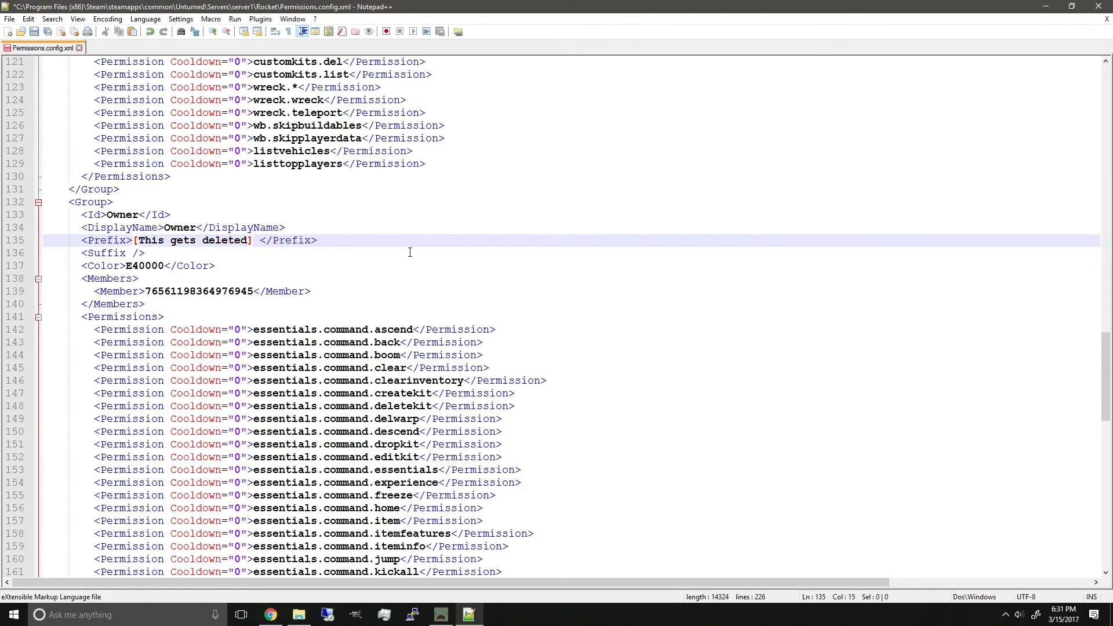
{"action": "left_click_drag", "start_coordinate": [81, 240], "coordinate": [329, 235]}
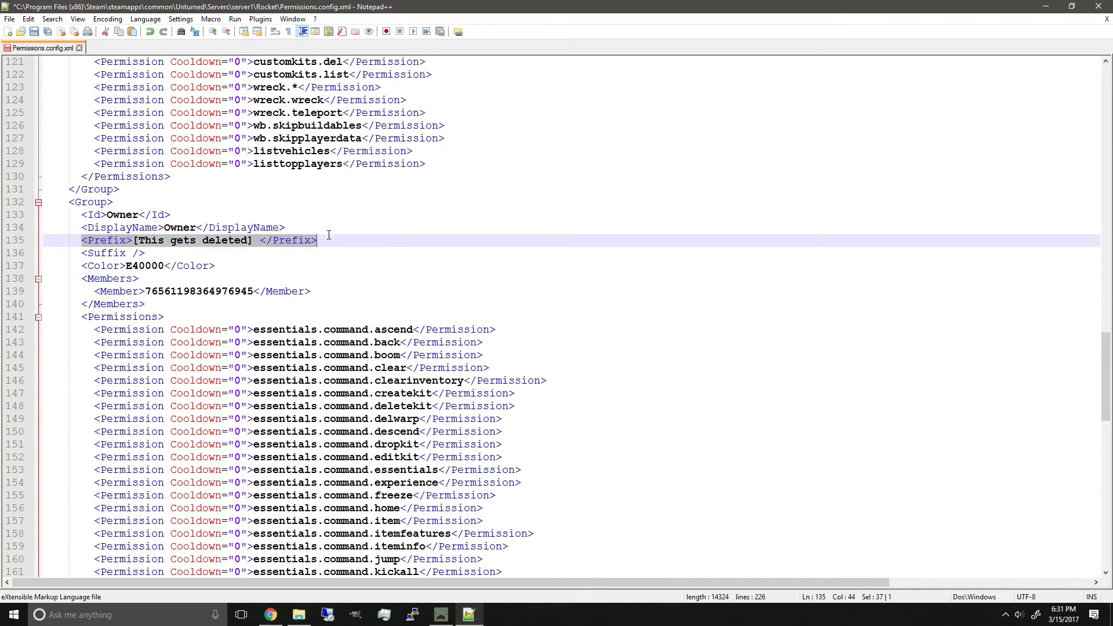
{"action": "left_click", "coordinate": [417, 259]}
{"action": "left_click", "coordinate": [36, 31]}
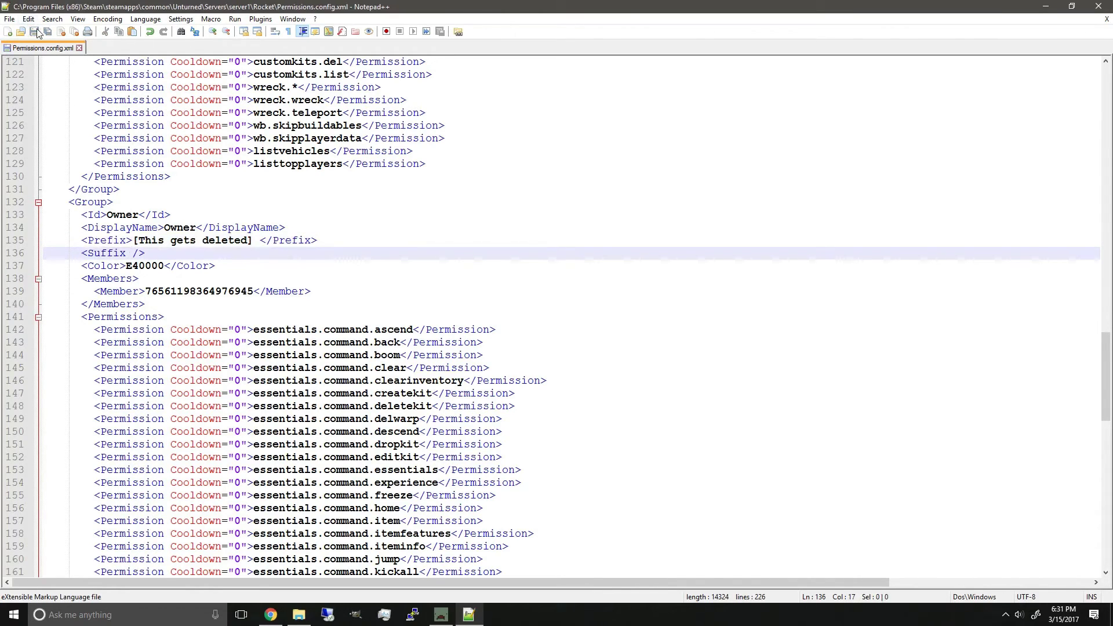
{"action": "left_click", "coordinate": [1098, 6]}
{"action": "left_click", "coordinate": [510, 169]}
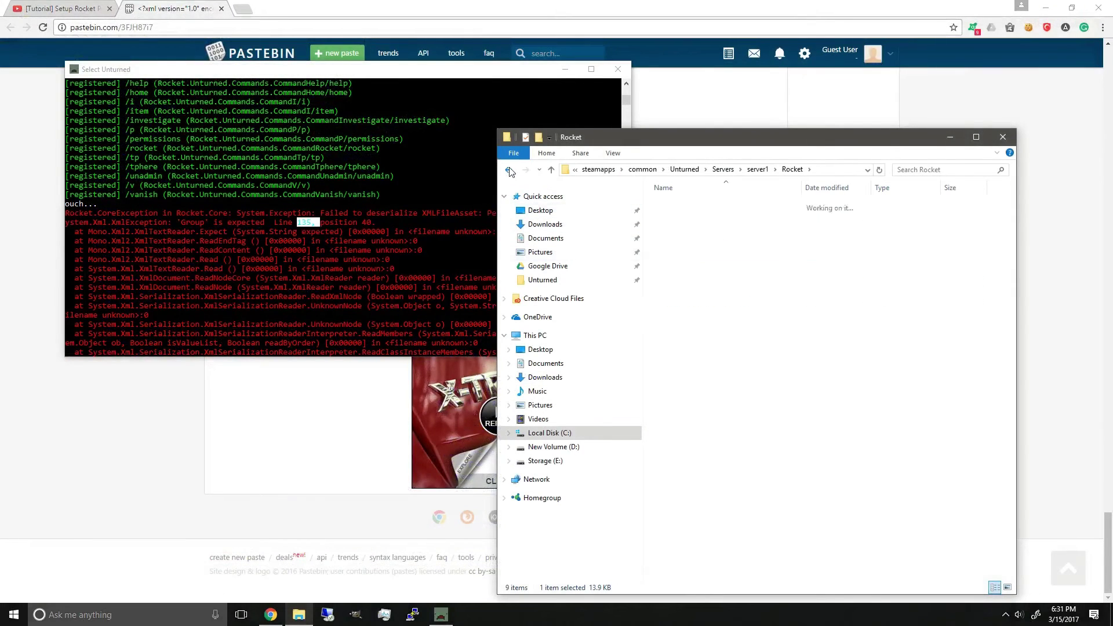
Close the failed server console and relaunch the Unturned - Server shortcut.
{"action": "left_click", "coordinate": [618, 69]}
{"action": "double_click", "coordinate": [691, 538]}
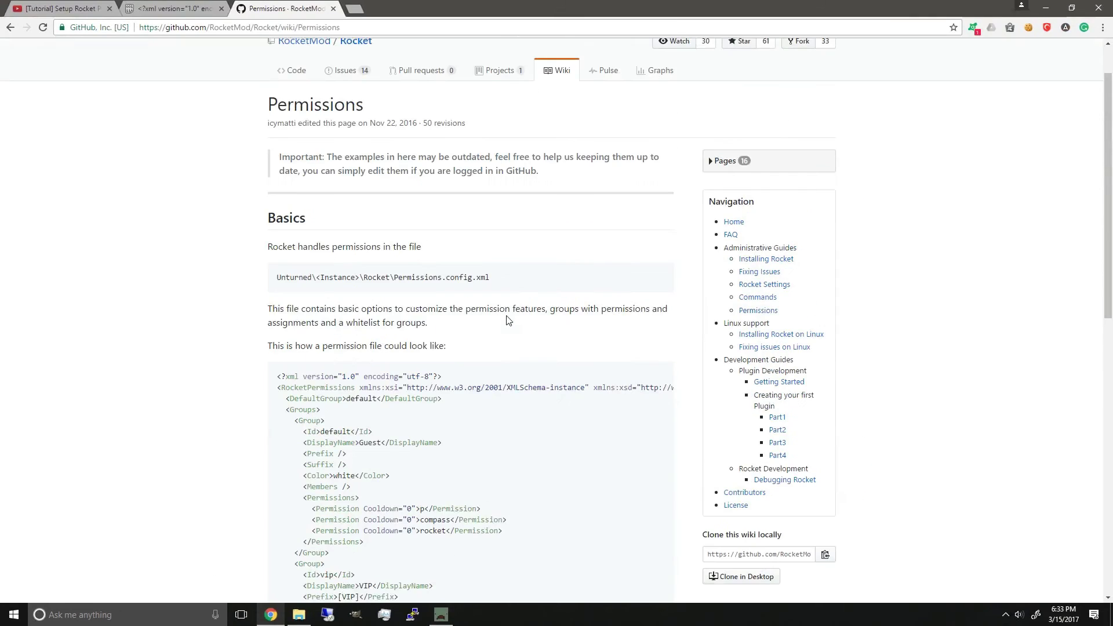
{"action": "scroll", "coordinate": [508, 320], "scroll_direction": "down", "scroll_amount": 3}
{"action": "scroll", "coordinate": [508, 321], "scroll_direction": "up", "scroll_amount": 5}
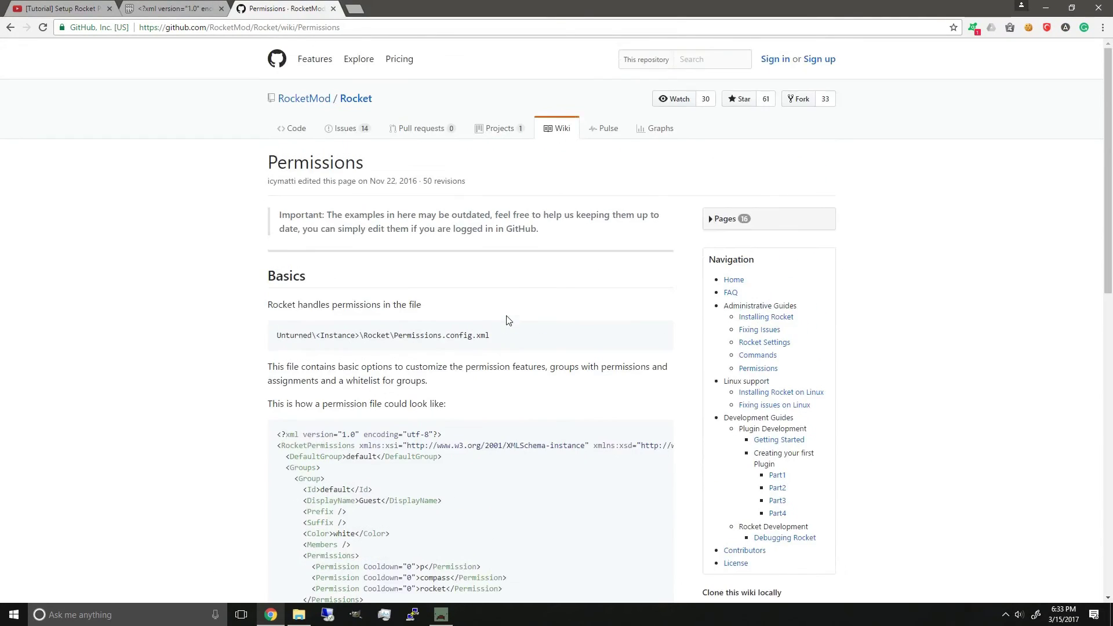
{"action": "scroll", "coordinate": [508, 321], "scroll_direction": "down", "scroll_amount": 8}
{"action": "scroll", "coordinate": [508, 321], "scroll_direction": "up", "scroll_amount": 3}
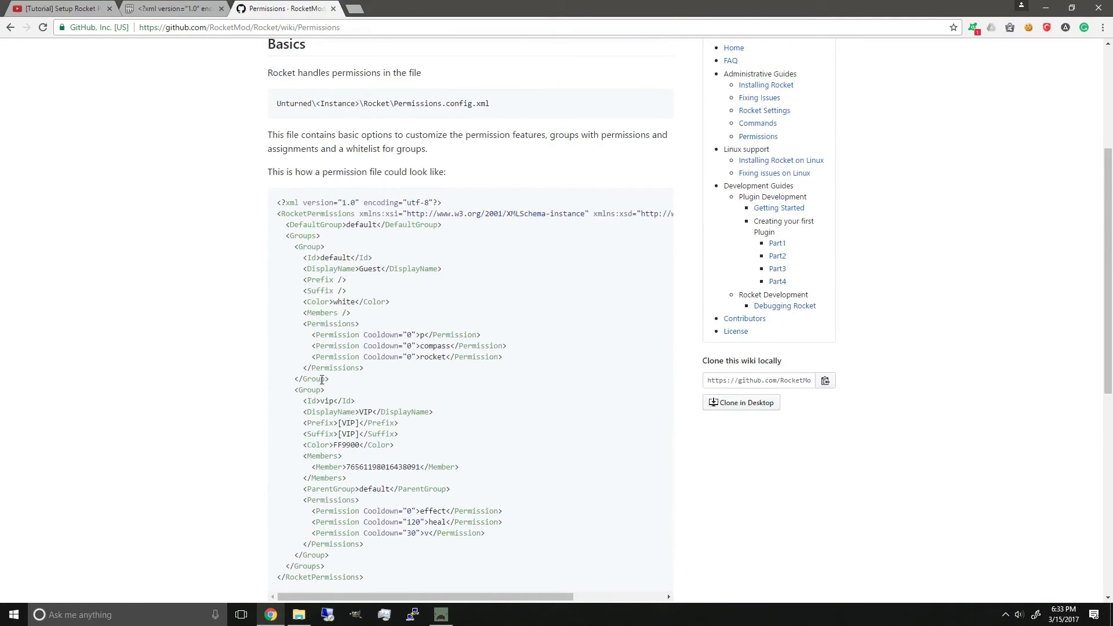
{"action": "double_click", "coordinate": [314, 379]}
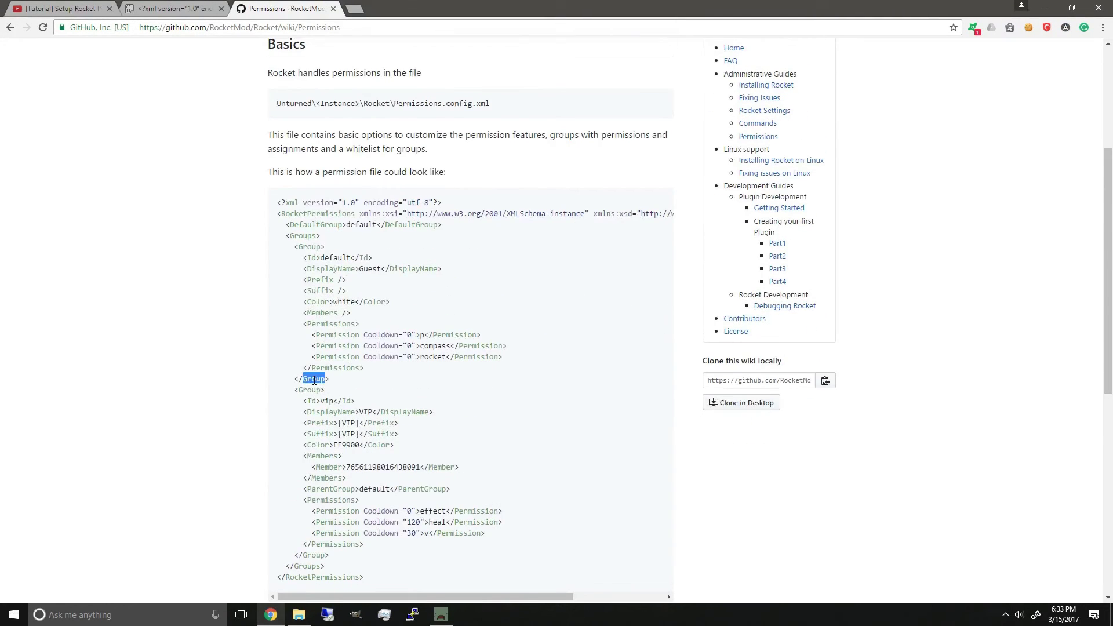
{"action": "triple_click", "coordinate": [318, 412]}
{"action": "left_click", "coordinate": [342, 441]}
Bring File Explorer's Unturned game folder to the front from the taskbar.
{"action": "left_click", "coordinate": [298, 614]}
{"action": "left_click", "coordinate": [298, 614]}
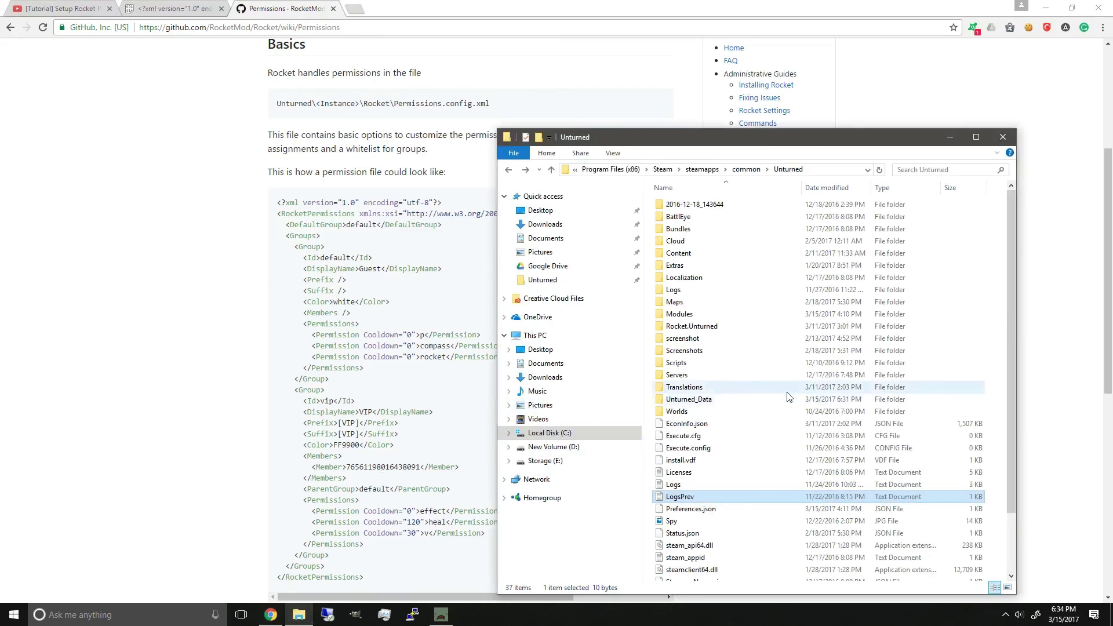